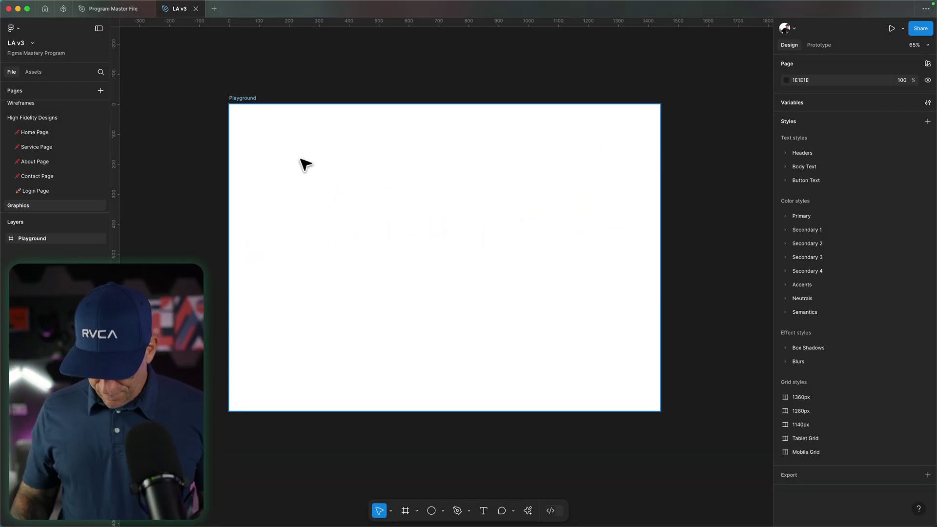
- Draw an 80×80 circle near the top-left of the Playground frame
{"action": "key", "text": "o"}
{"action": "left_click_drag", "start_coordinate": [291, 149], "coordinate": [315, 159]}
{"action": "left_click", "coordinate": [350, 194]}
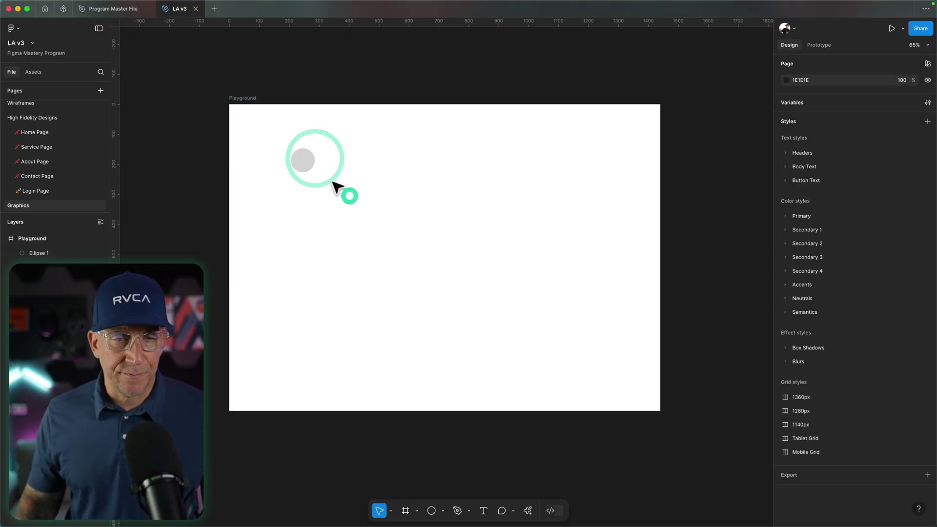
{"action": "left_click", "coordinate": [302, 161]}
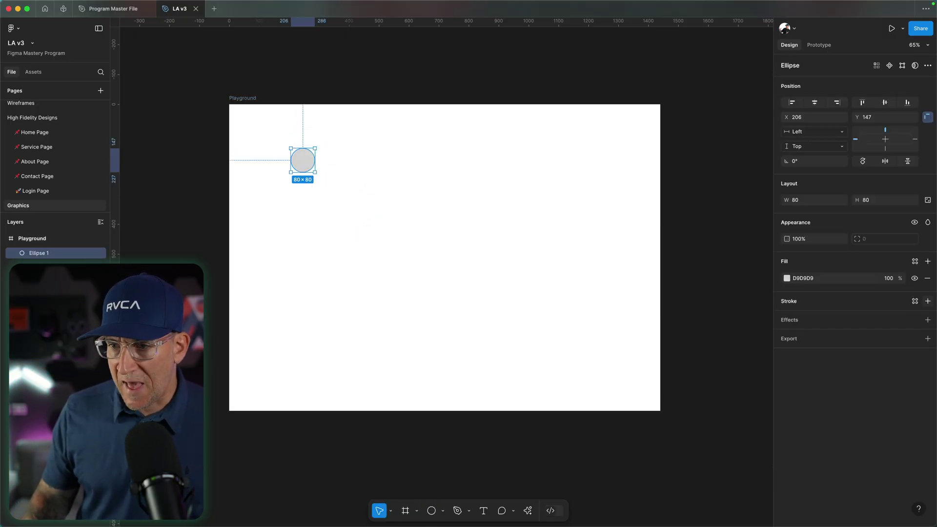
- Give the circle a black inside stroke of weight 3
{"action": "left_click", "coordinate": [928, 301]}
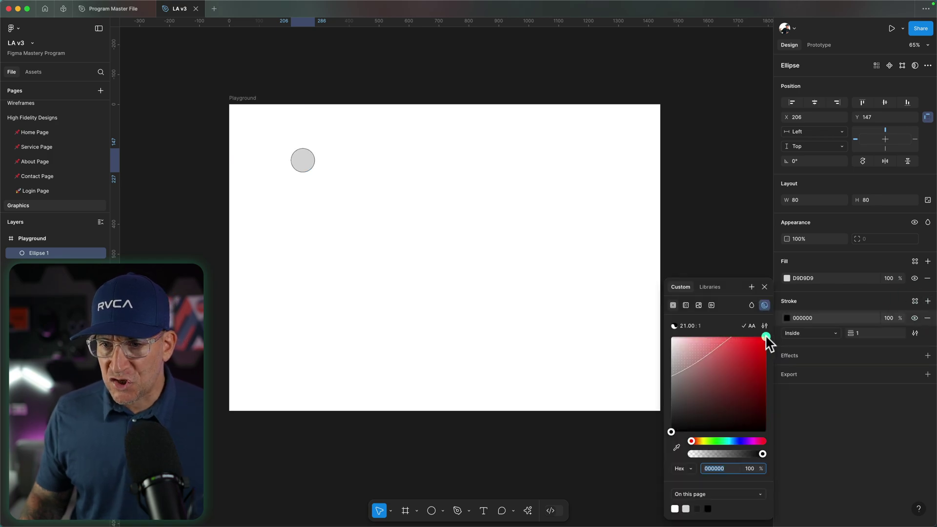
{"action": "left_click", "coordinate": [861, 333]}
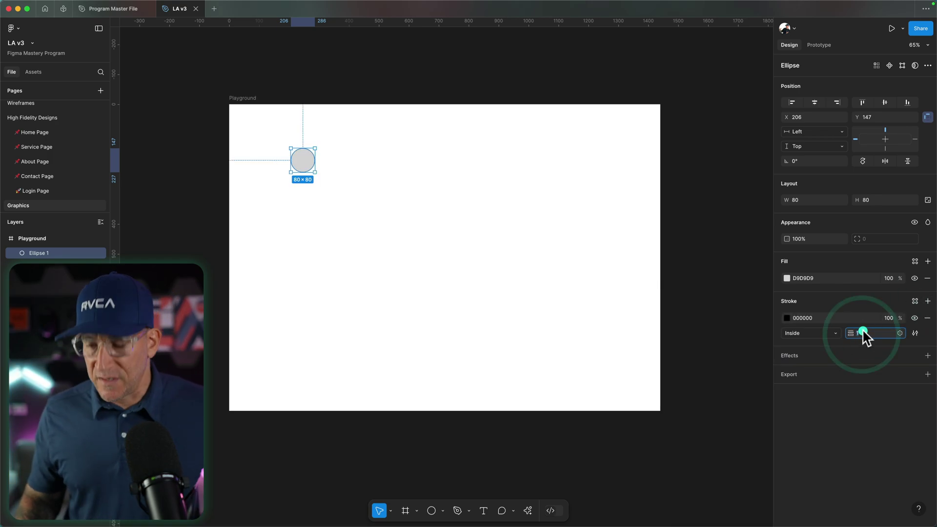
{"action": "type", "text": "3"}
{"action": "key", "text": "Return"}
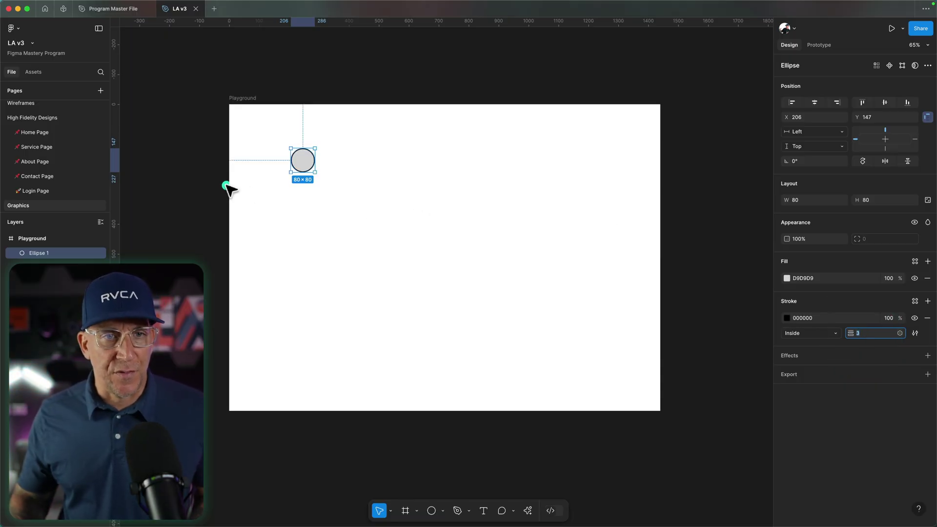
{"action": "left_click", "coordinate": [310, 185]}
{"action": "left_click", "coordinate": [308, 157]}
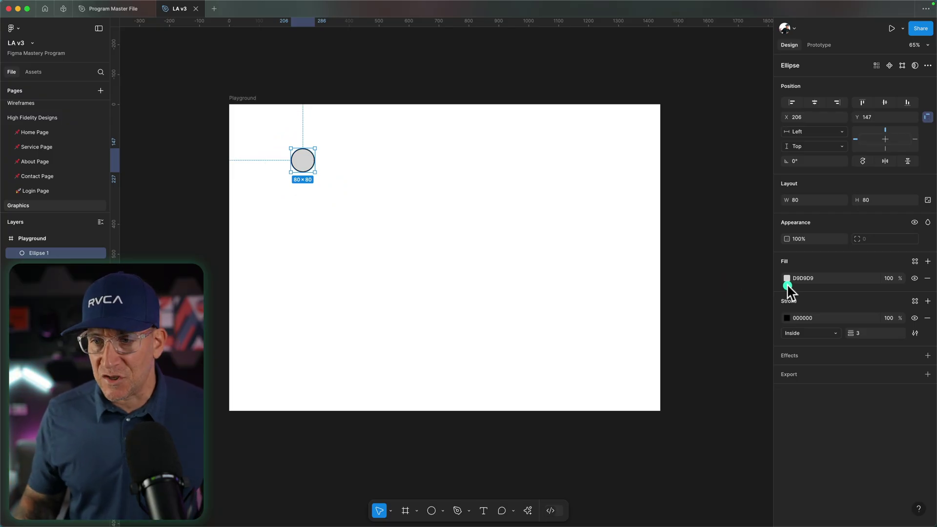
- Fill the circle with the image AVIF to JPG (1).jpg uploaded from the computer
{"action": "left_click", "coordinate": [787, 278]}
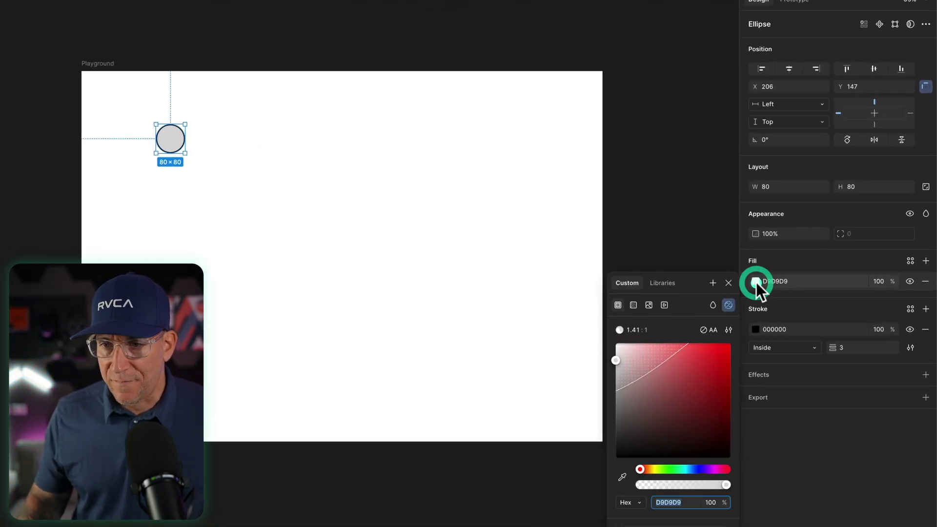
{"action": "left_click", "coordinate": [649, 304]}
{"action": "left_click", "coordinate": [674, 390]}
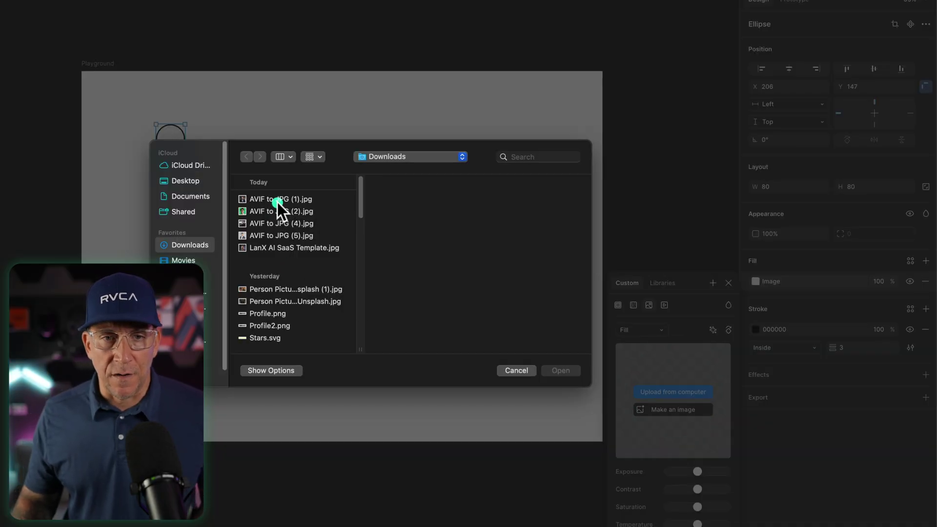
{"action": "left_click", "coordinate": [277, 199]}
{"action": "left_click", "coordinate": [560, 371]}
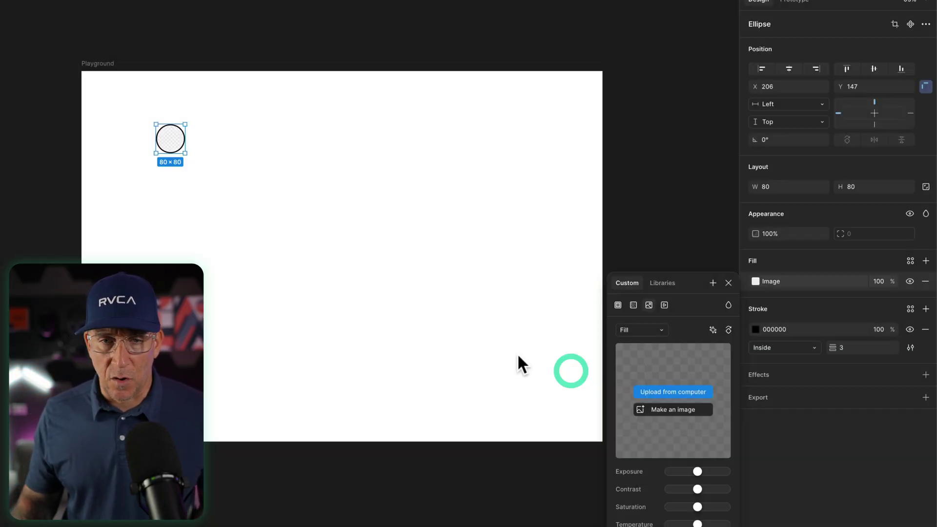
{"action": "left_click", "coordinate": [173, 138]}
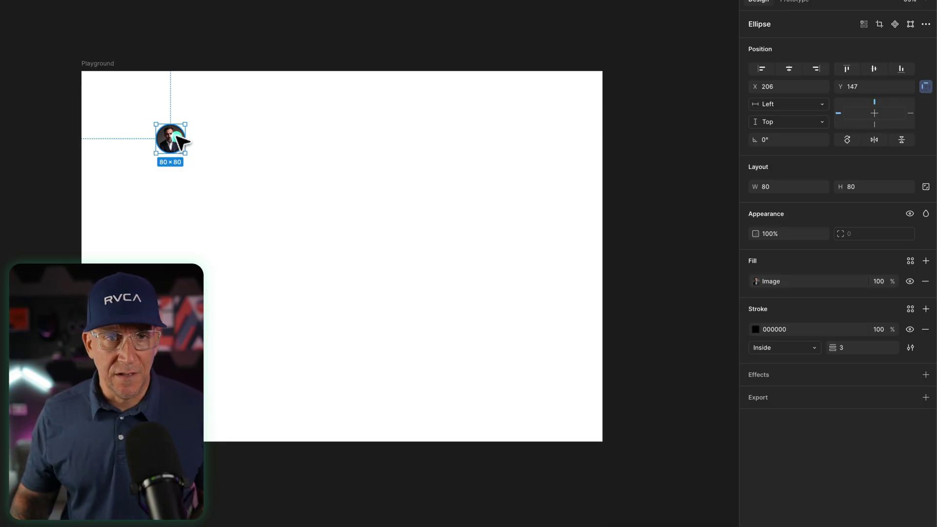
- Duplicate the avatar 60 px to the right, then repeat to make five avatar circles
{"action": "left_click_drag", "start_coordinate": [173, 138], "coordinate": [193, 138]}
{"action": "key", "text": "ctrl+d"}
{"action": "key", "text": "ctrl+d"}
{"action": "key", "text": "ctrl+d"}
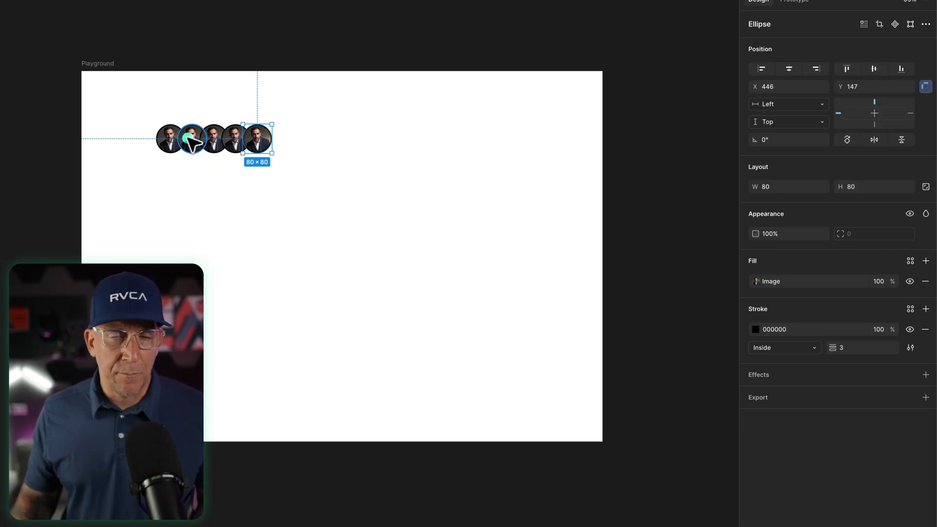
{"action": "left_click", "coordinate": [191, 141]}
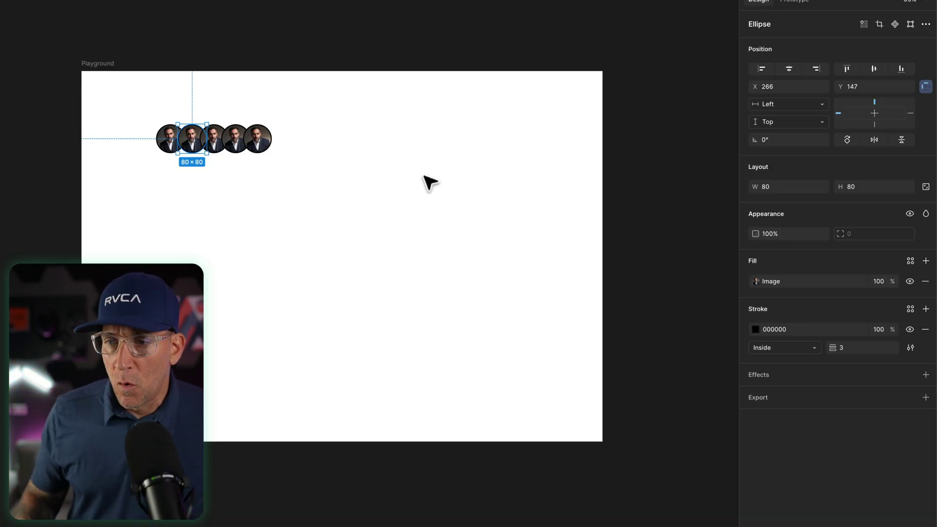
{"action": "left_click", "coordinate": [765, 278]}
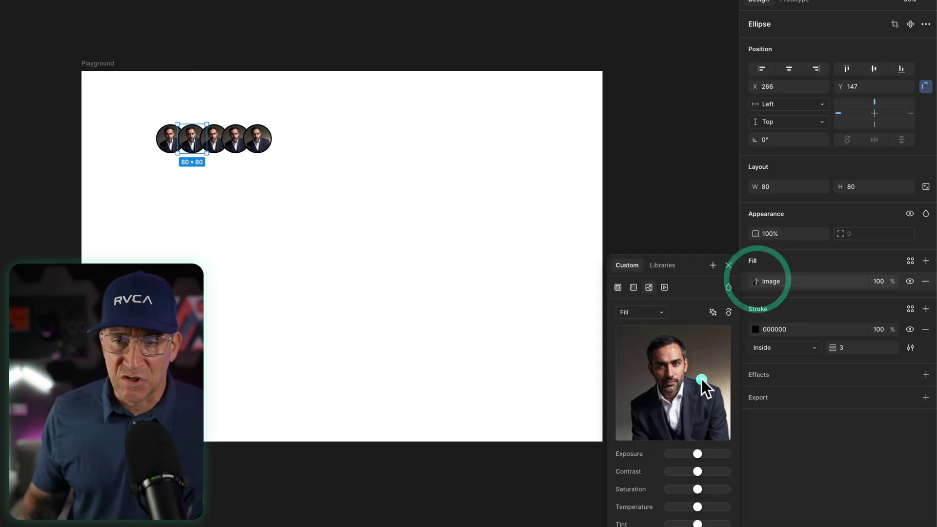
- Replace the second avatar's image with the green-background portrait AVIF to JPG (2).jpg
{"action": "left_click", "coordinate": [666, 380]}
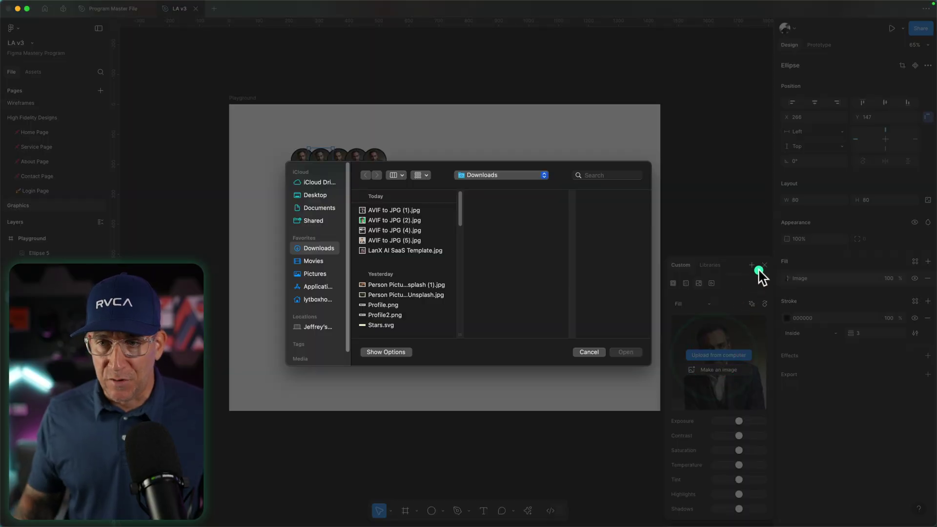
{"action": "left_click", "coordinate": [124, 384]}
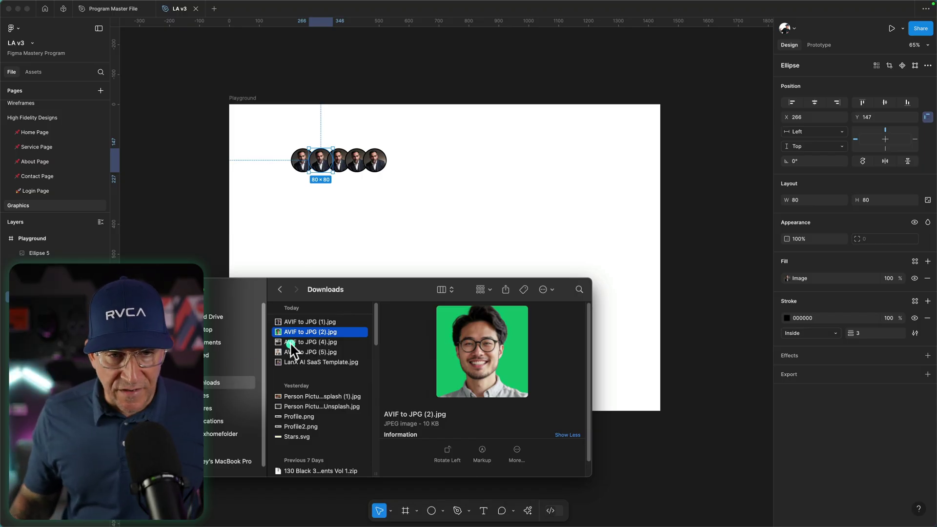
{"action": "left_click_drag", "start_coordinate": [292, 336], "coordinate": [803, 277]}
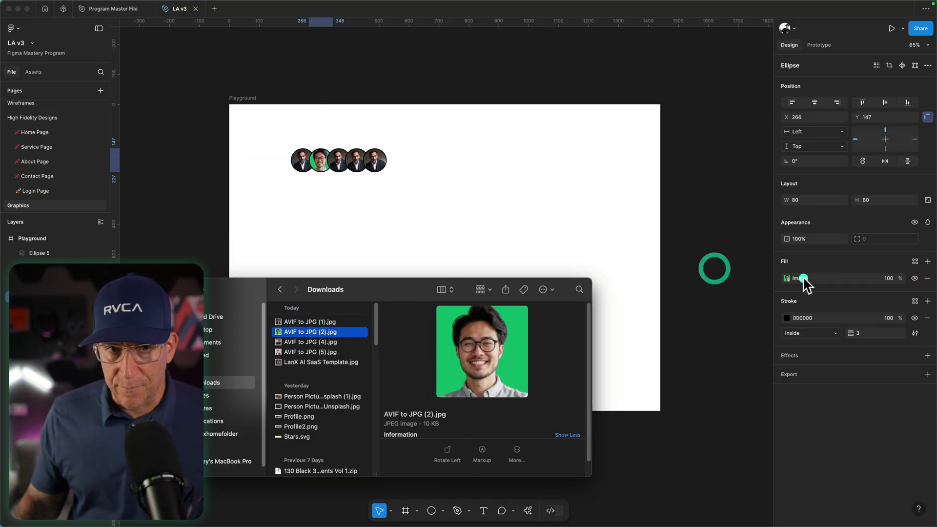
{"action": "left_click", "coordinate": [735, 288]}
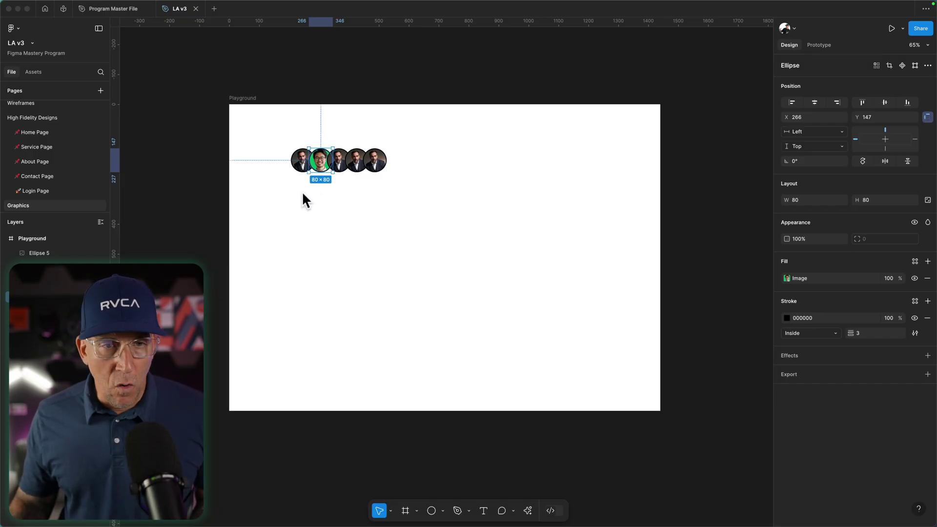
{"action": "left_click", "coordinate": [338, 155]}
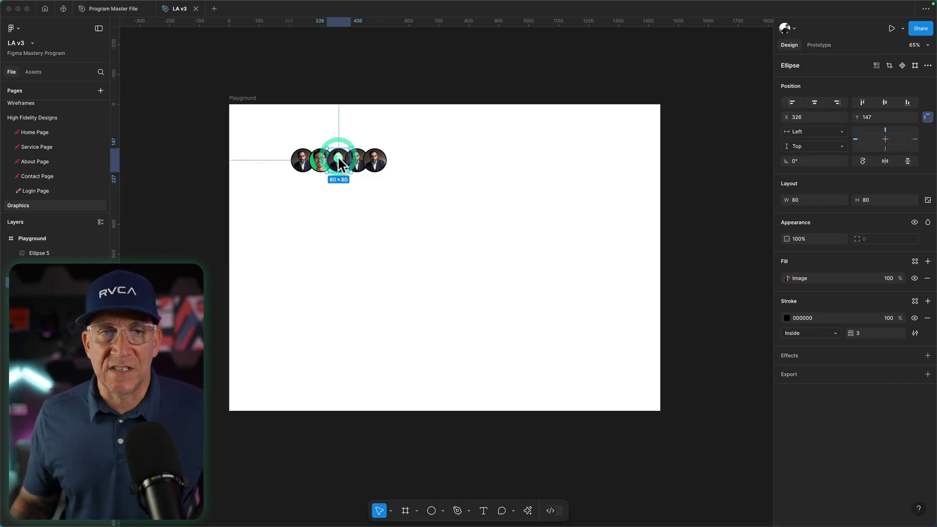
- Launch the Unsplash plugin on the third avatar and search for 'per' portraits
{"action": "right_click", "coordinate": [339, 155]}
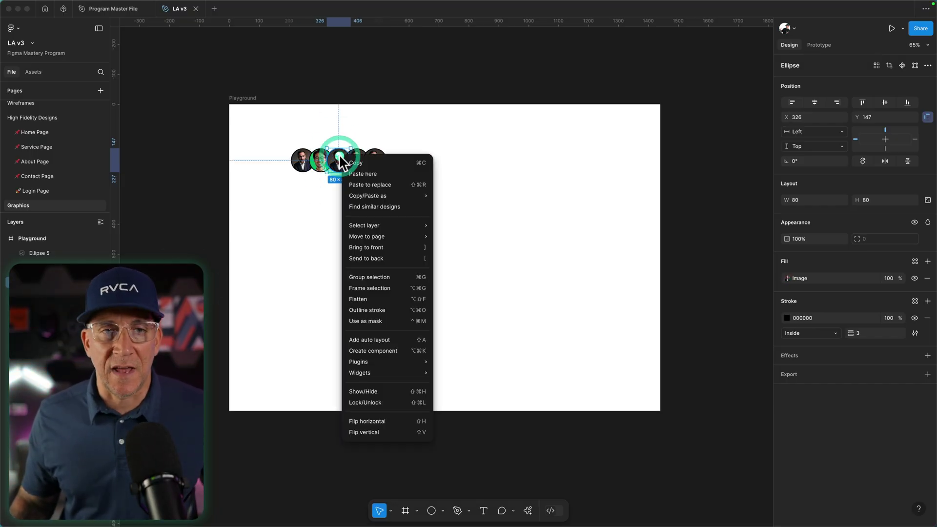
{"action": "left_click", "coordinate": [396, 362]}
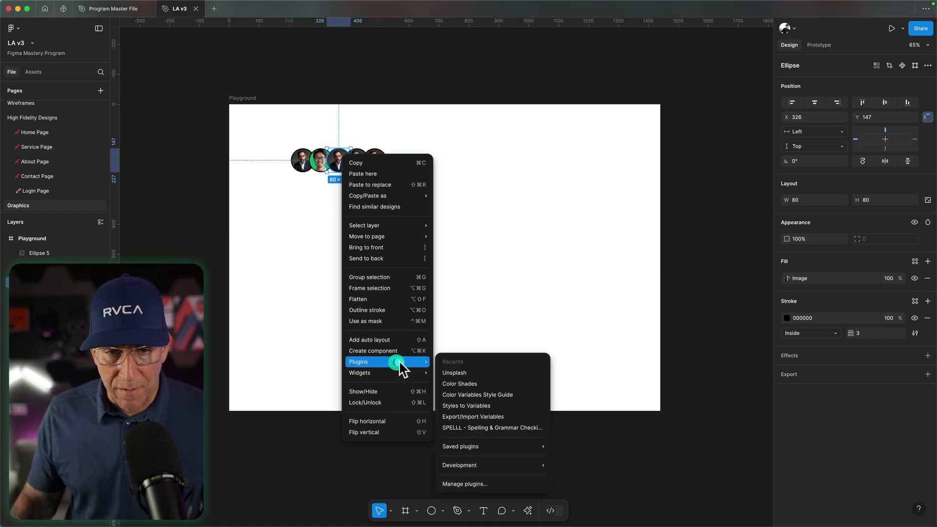
{"action": "left_click", "coordinate": [461, 372]}
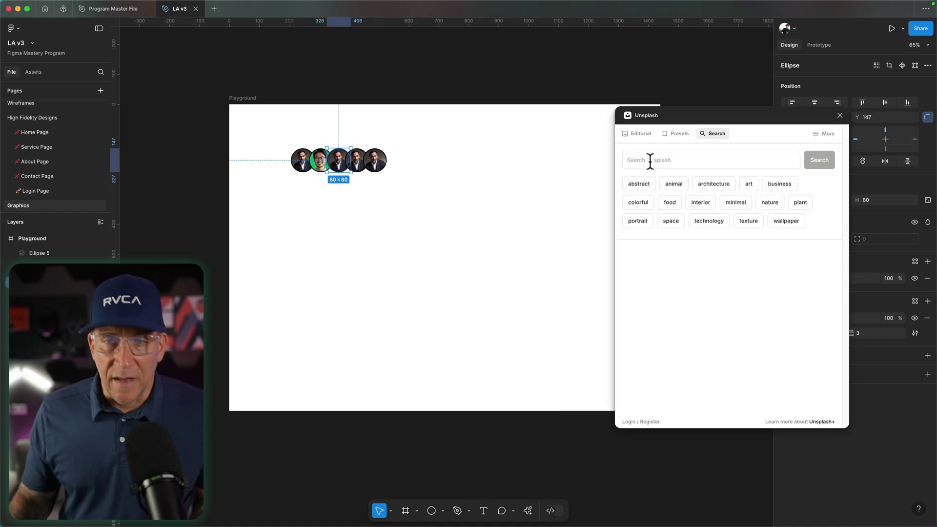
{"action": "left_click", "coordinate": [650, 160]}
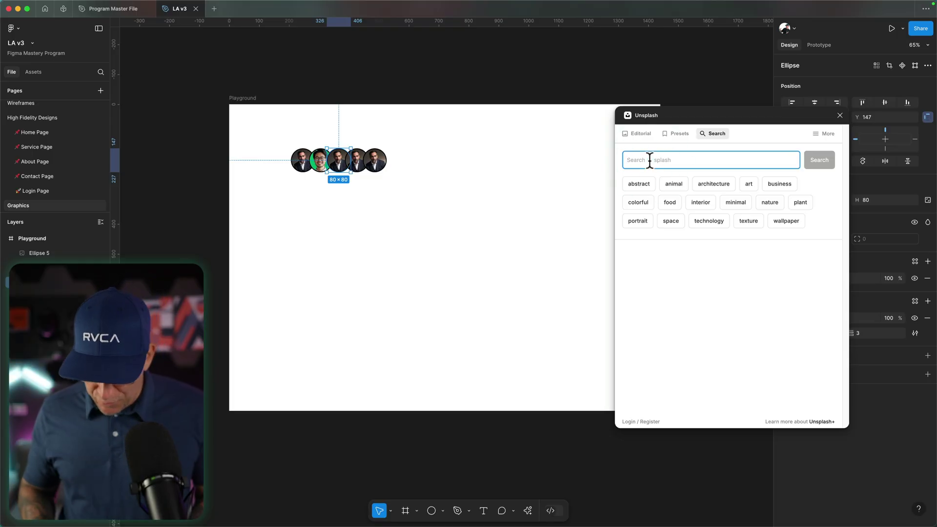
{"action": "type", "text": "person"}
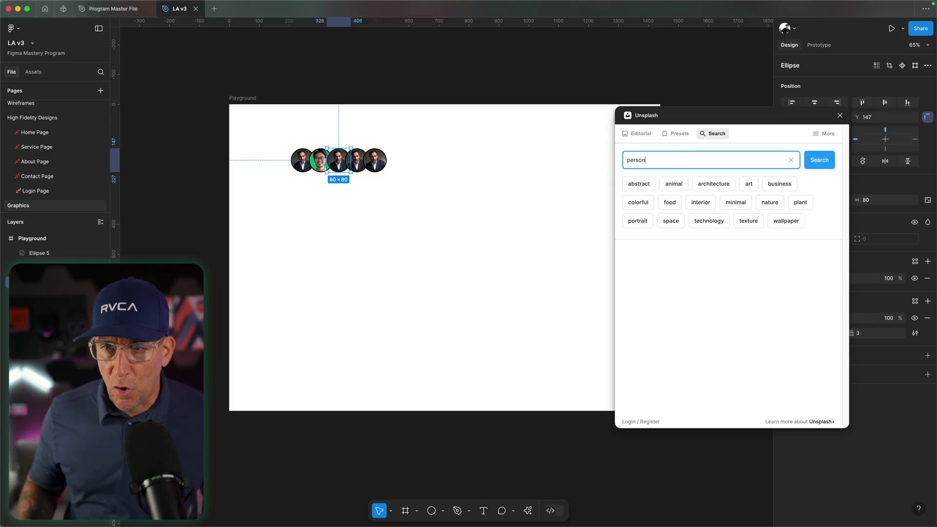
{"action": "left_click", "coordinate": [820, 164]}
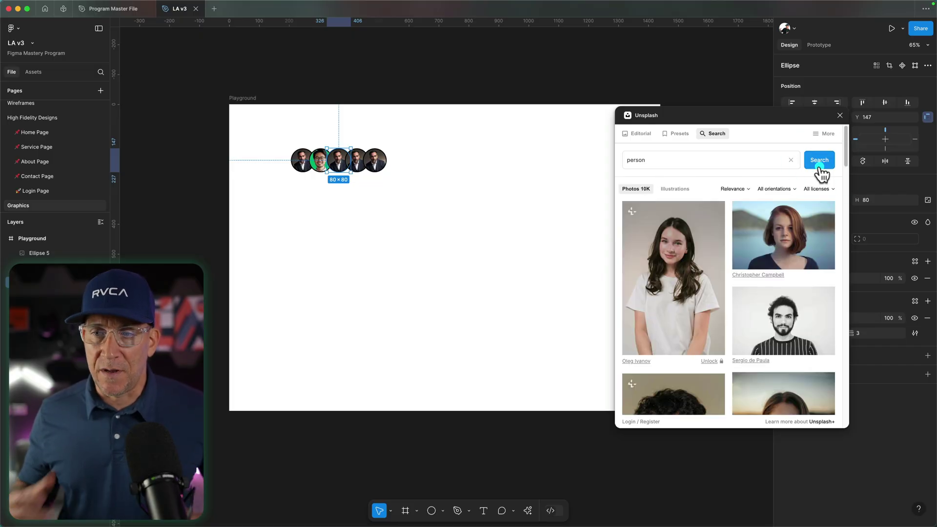
- Fill the third, fourth and fifth avatars with different Unsplash portraits, then close the plugin
{"action": "scroll", "coordinate": [727, 302], "scroll_direction": "down", "scroll_amount": 5}
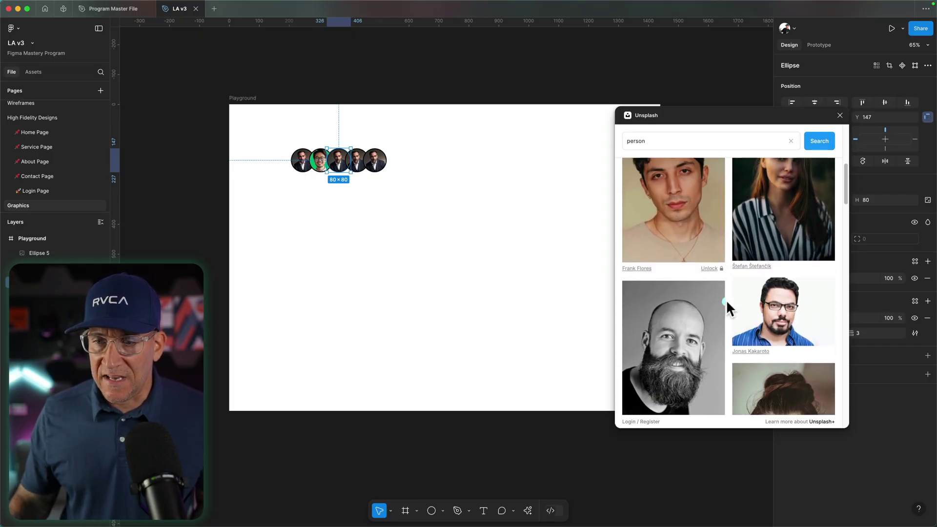
{"action": "scroll", "coordinate": [726, 301], "scroll_direction": "down", "scroll_amount": 2}
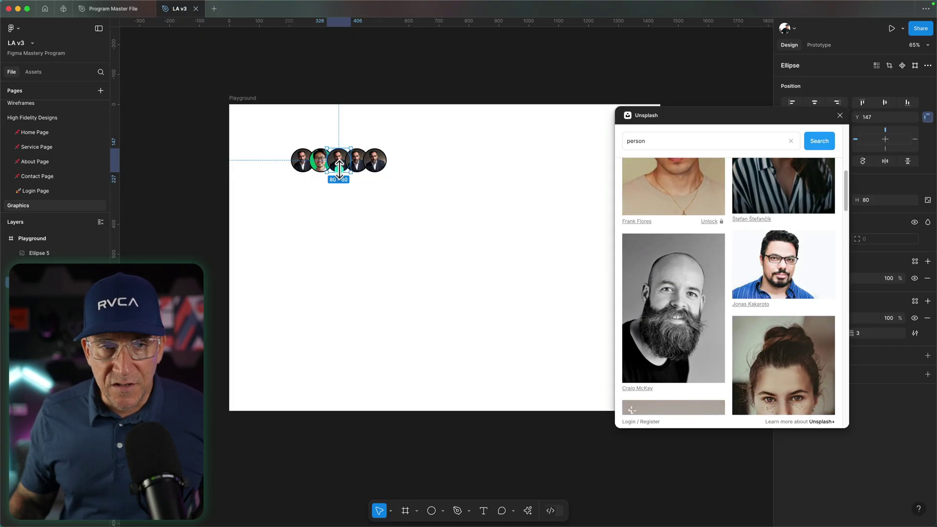
{"action": "left_click", "coordinate": [786, 267]}
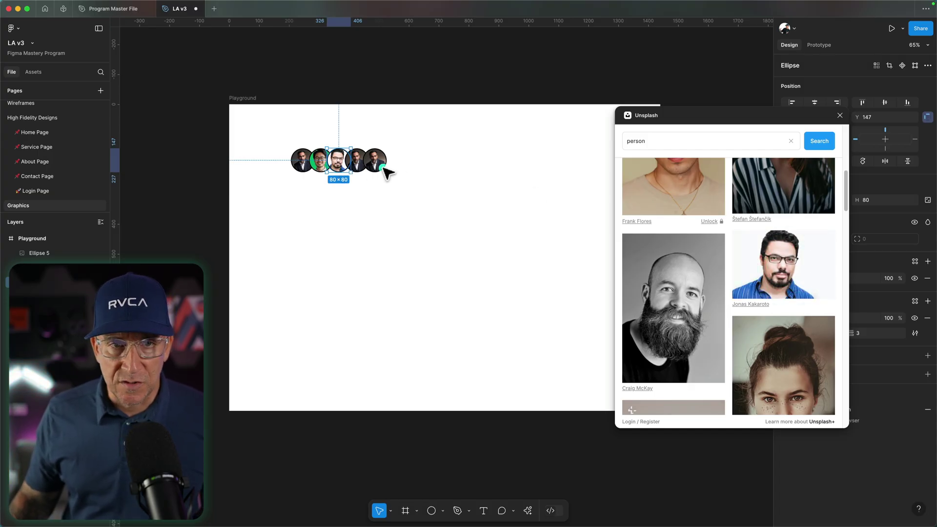
{"action": "left_click", "coordinate": [357, 161]}
{"action": "left_click", "coordinate": [641, 307]}
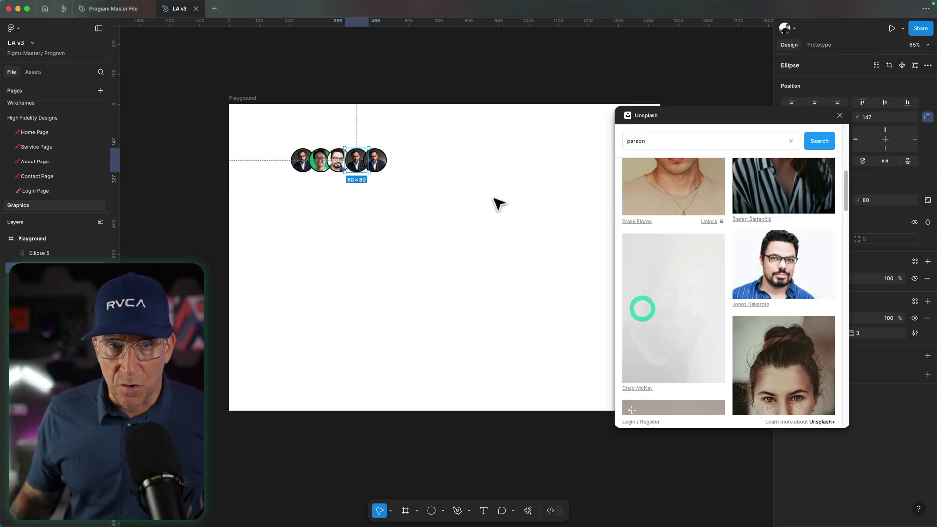
{"action": "left_click", "coordinate": [381, 164]}
{"action": "scroll", "coordinate": [766, 312], "scroll_direction": "down", "scroll_amount": 6}
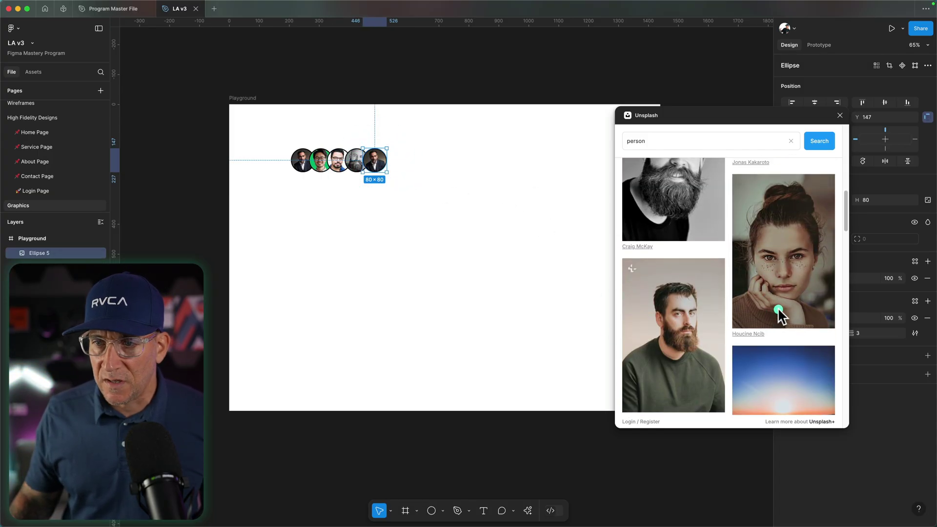
{"action": "left_click", "coordinate": [777, 308]}
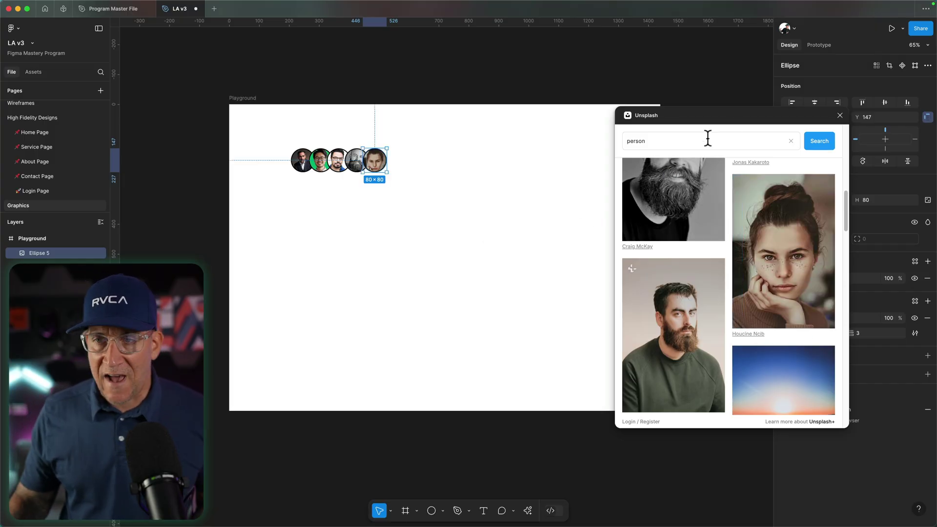
{"action": "left_click", "coordinate": [840, 115]}
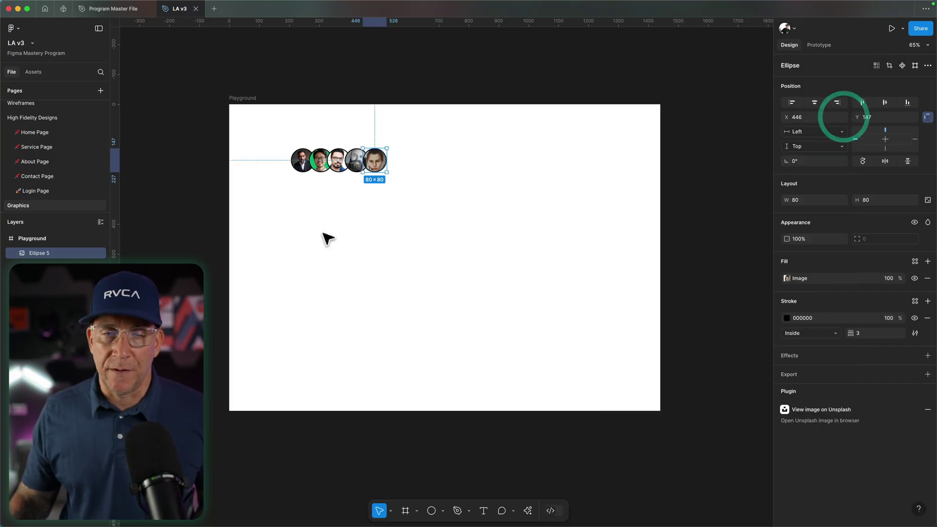
- Wrap the five avatar circles in a frame with auto layout
{"action": "left_click", "coordinate": [387, 185]}
{"action": "left_click_drag", "start_coordinate": [393, 182], "coordinate": [293, 153]}
{"action": "left_click", "coordinate": [299, 164]}
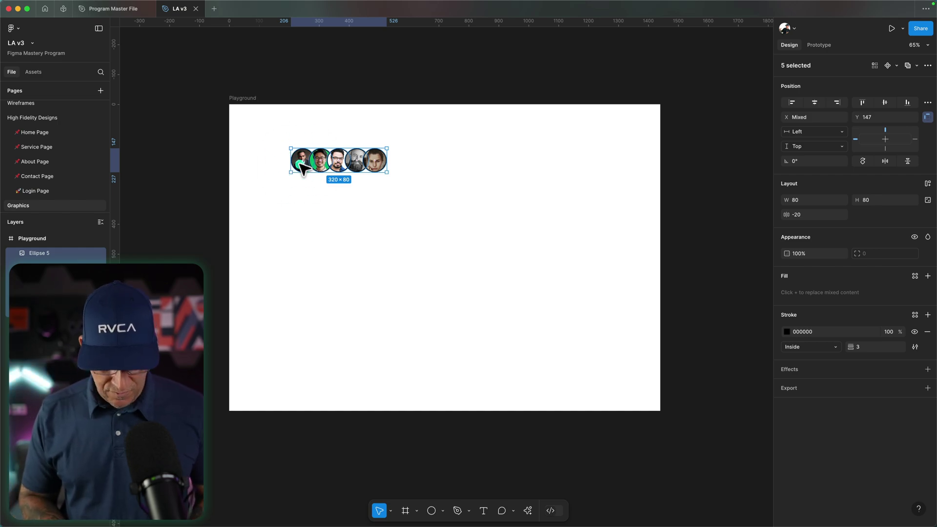
{"action": "key", "text": "super+alt+g"}
{"action": "key", "text": "shift+a"}
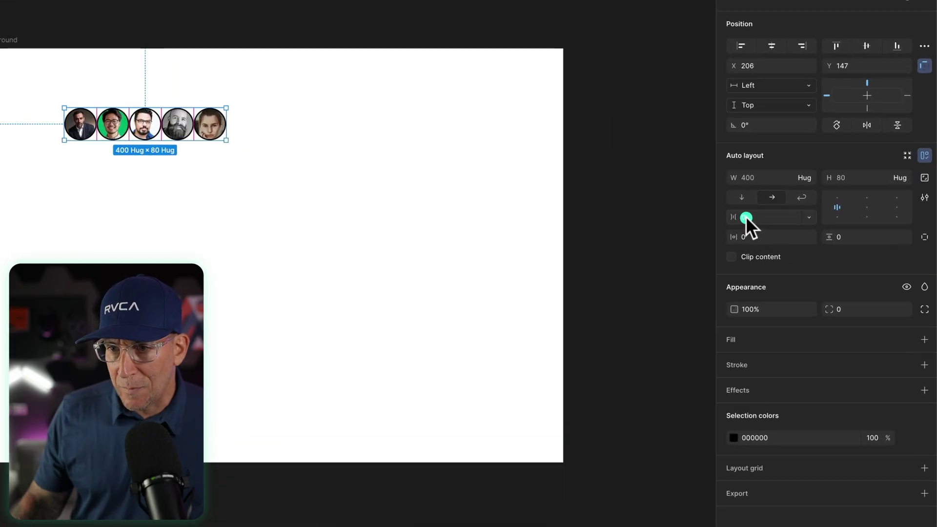
- Set the auto-layout gap to -16 so the avatars overlap
{"action": "left_click", "coordinate": [797, 229]}
{"action": "key", "text": "Down"}
{"action": "key", "text": "Down"}
{"action": "key", "text": "Down"}
{"action": "key", "text": "Down"}
{"action": "key", "text": "Down"}
{"action": "key", "text": "Down"}
{"action": "key", "text": "Down"}
{"action": "key", "text": "Down"}
{"action": "key", "text": "Down"}
{"action": "key", "text": "Down"}
{"action": "key", "text": "Down"}
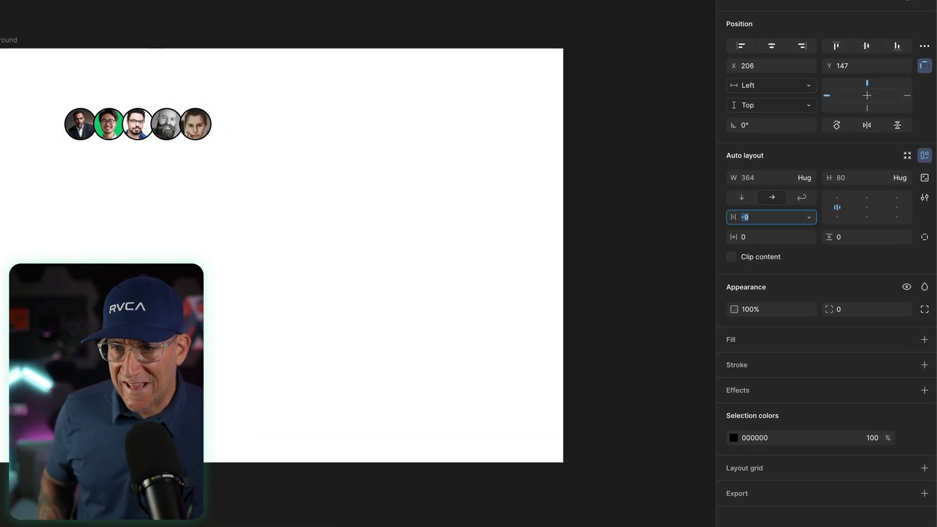
{"action": "key", "text": "Down"}
{"action": "key", "text": "Down"}
{"action": "key", "text": "Down"}
{"action": "key", "text": "Down"}
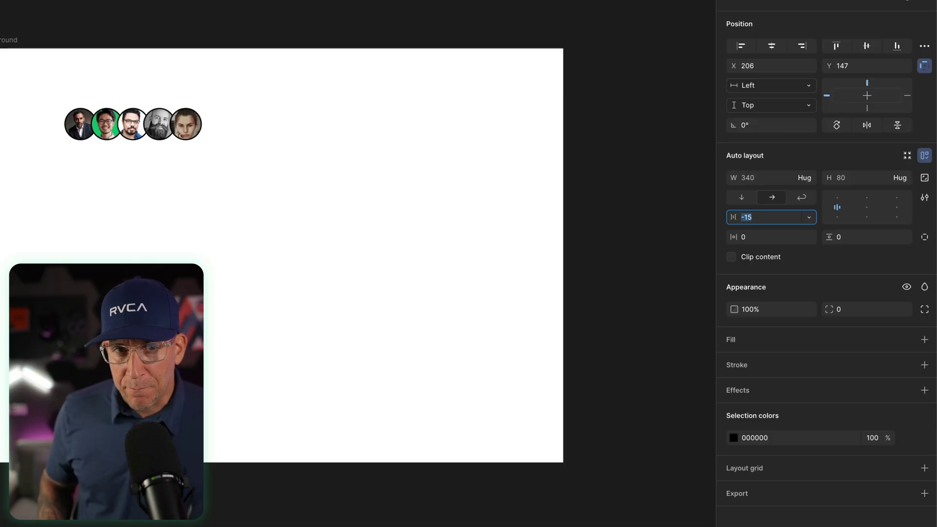
{"action": "key", "text": "Down"}
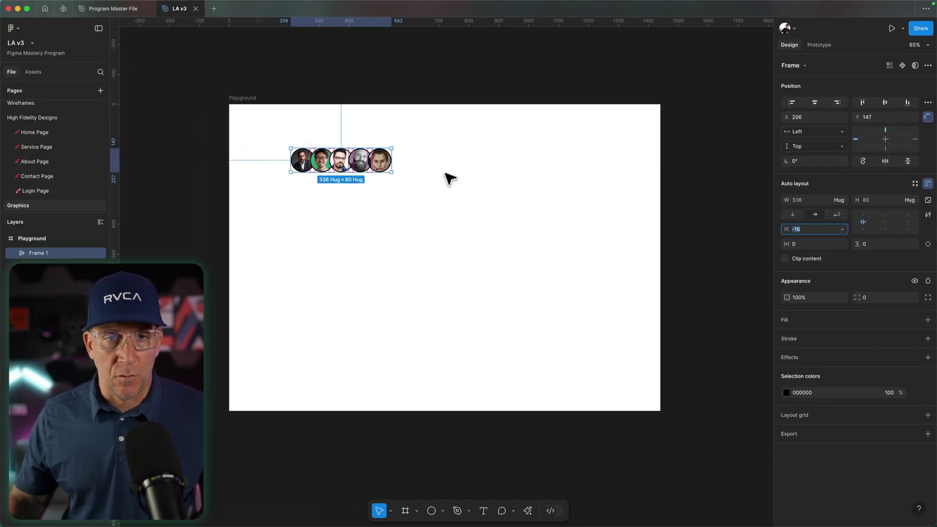
{"action": "left_click", "coordinate": [446, 174]}
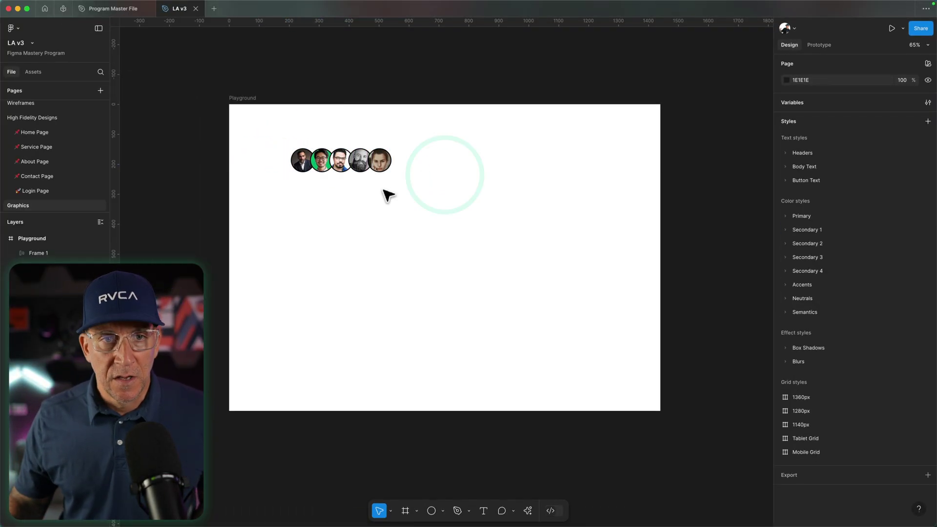
{"action": "left_click", "coordinate": [349, 164]}
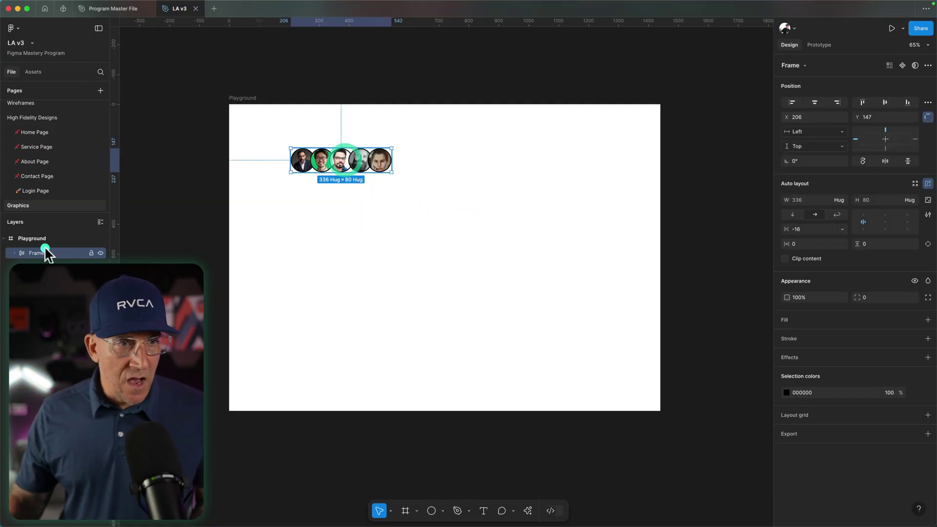
- Rename the frame to Avatars and export it as a PNG image
{"action": "double_click", "coordinate": [40, 252]}
{"action": "type", "text": "Avatars"}
{"action": "key", "text": "Return"}
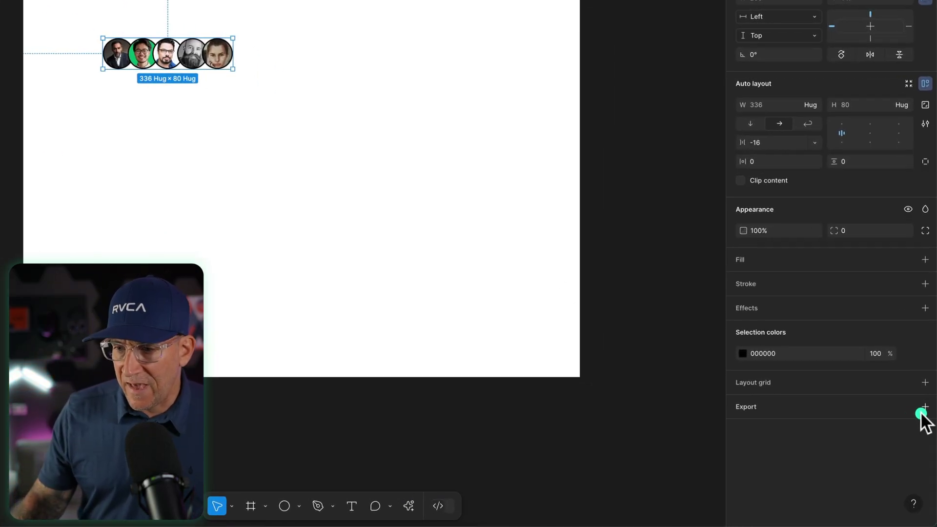
{"action": "left_click", "coordinate": [927, 434]}
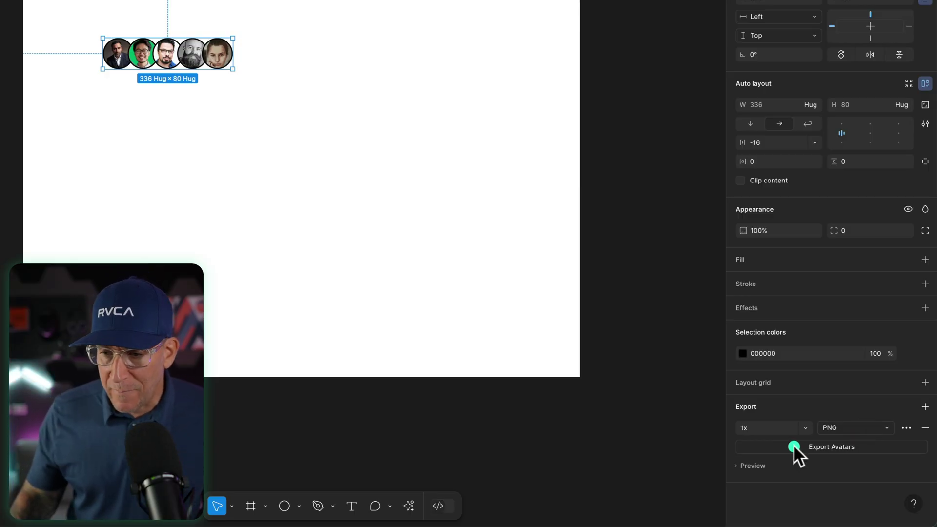
{"action": "left_click", "coordinate": [757, 470]}
{"action": "scroll", "coordinate": [755, 471], "scroll_direction": "down", "scroll_amount": 1}
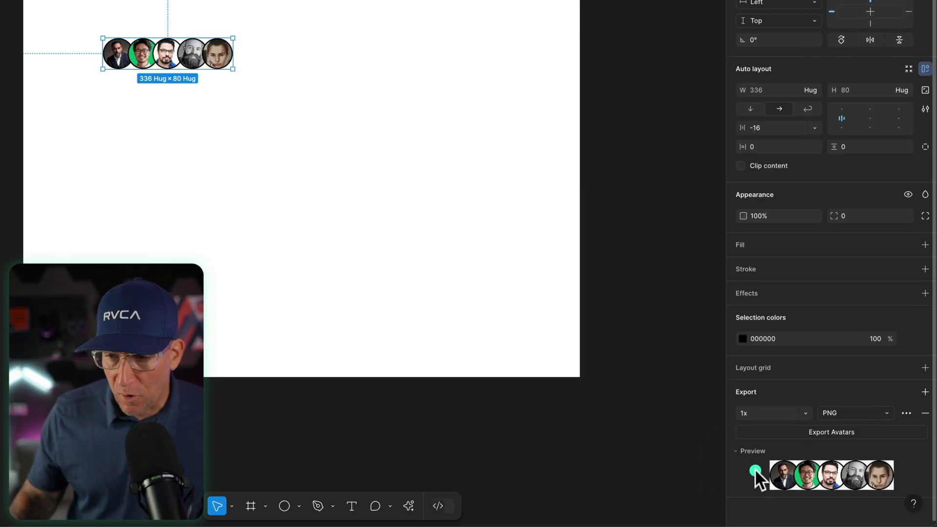
{"action": "left_click", "coordinate": [804, 432]}
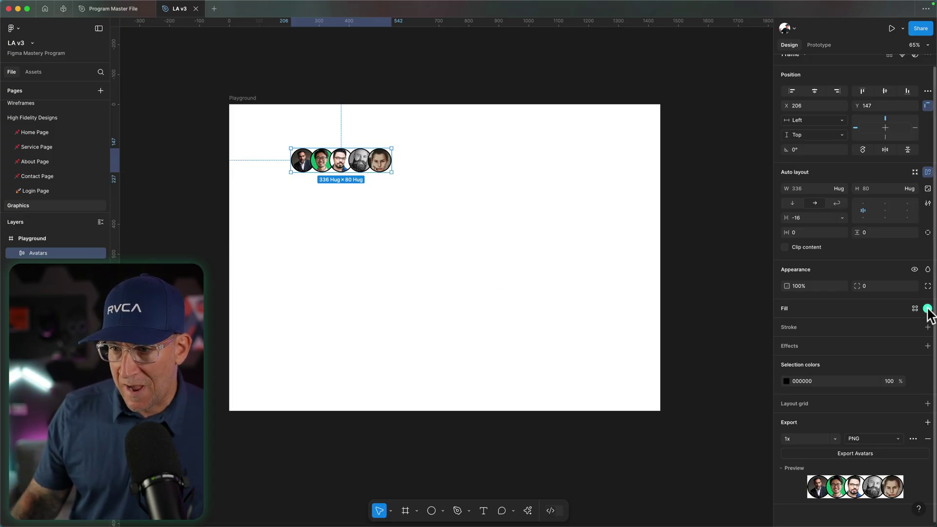
- Give the Avatars frame a black fill and switch its export format to JPG
{"action": "left_click", "coordinate": [927, 308]}
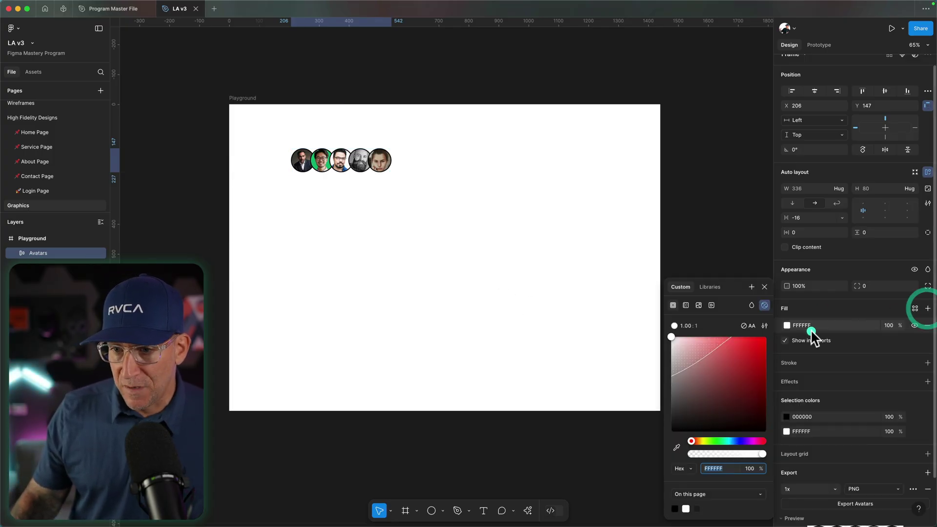
{"action": "left_click", "coordinate": [645, 439]}
{"action": "left_click", "coordinate": [366, 171]}
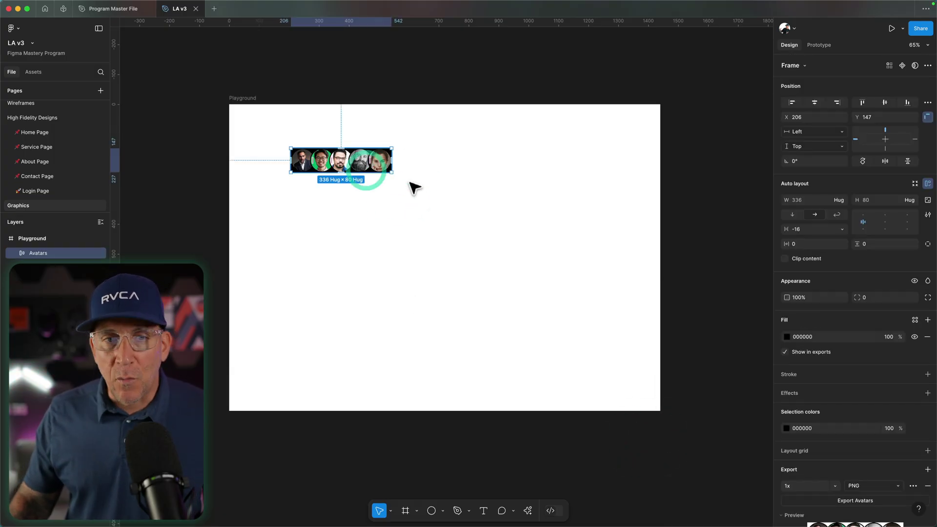
{"action": "left_click", "coordinate": [860, 487]}
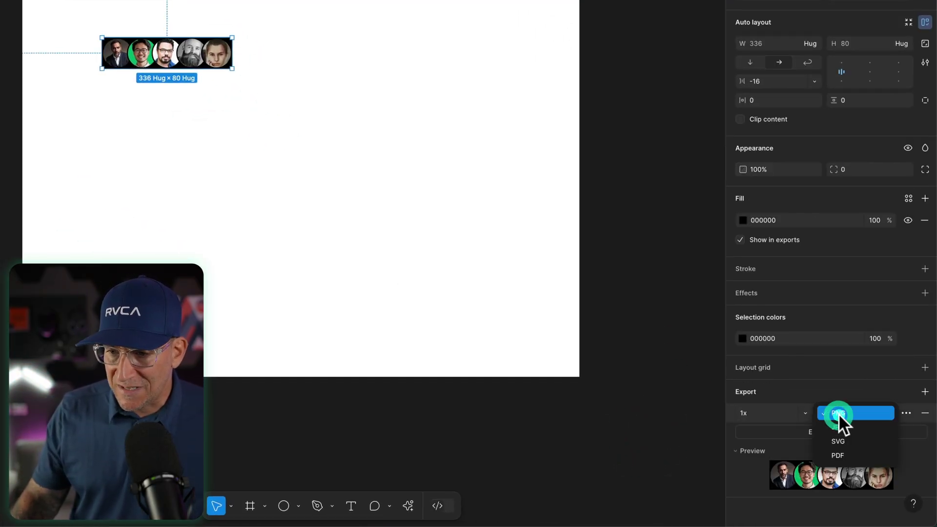
{"action": "left_click", "coordinate": [840, 420]}
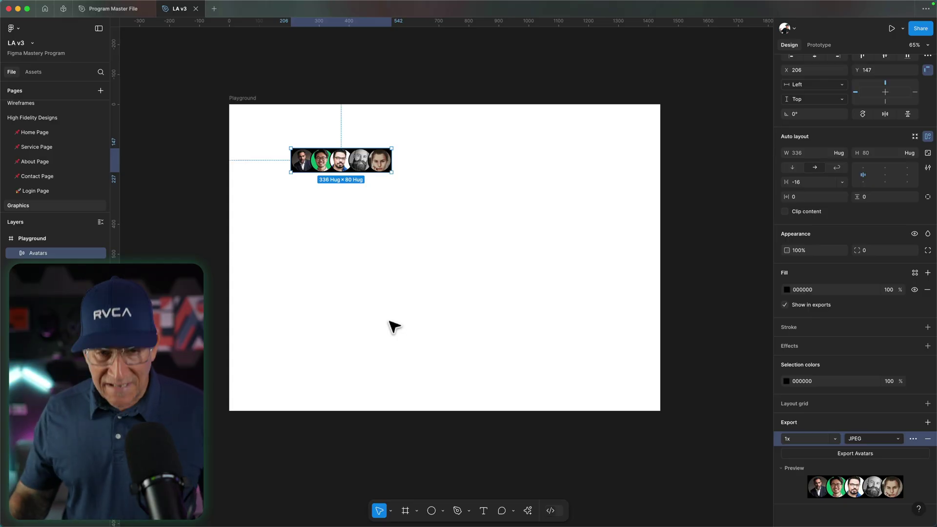
- Draw an 80×80 star to the right of the avatars and round its corners
{"action": "left_click", "coordinate": [410, 408]}
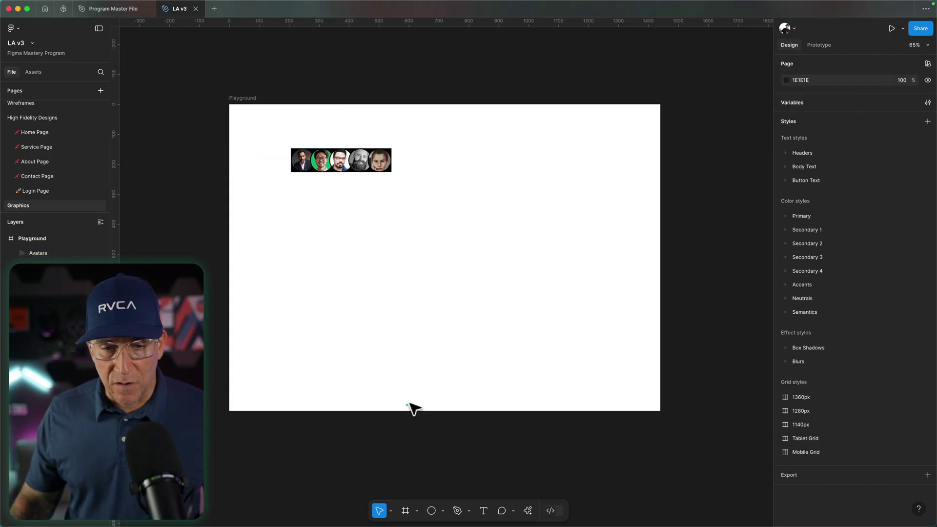
{"action": "left_click", "coordinate": [441, 511]}
{"action": "left_click", "coordinate": [449, 484]}
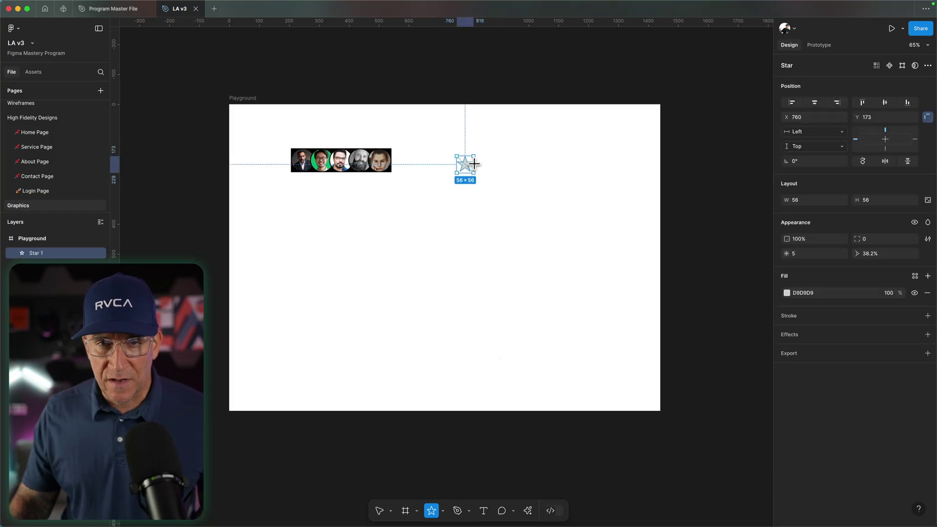
{"action": "left_click_drag", "start_coordinate": [474, 164], "coordinate": [478, 166]}
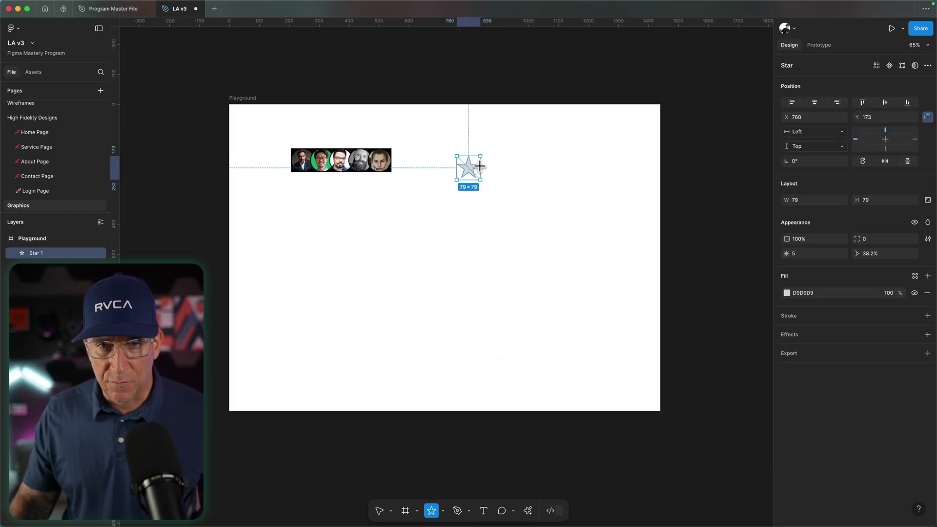
{"action": "left_click_drag", "start_coordinate": [481, 167], "coordinate": [480, 166]}
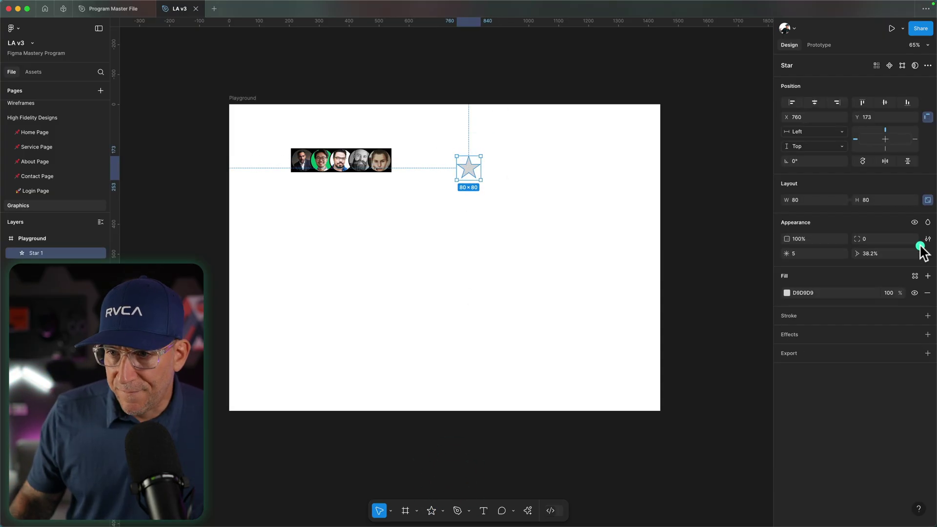
{"action": "left_click", "coordinate": [875, 238]}
{"action": "type", "text": "1"}
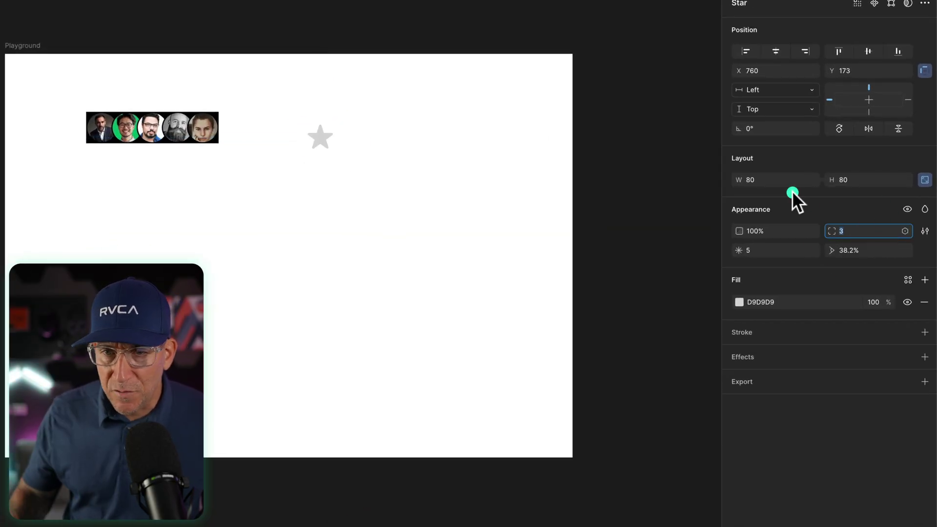
{"action": "scroll", "coordinate": [352, 177], "scroll_direction": "up", "scroll_amount": 3}
{"action": "scroll", "coordinate": [400, 283], "scroll_direction": "up", "scroll_amount": 5}
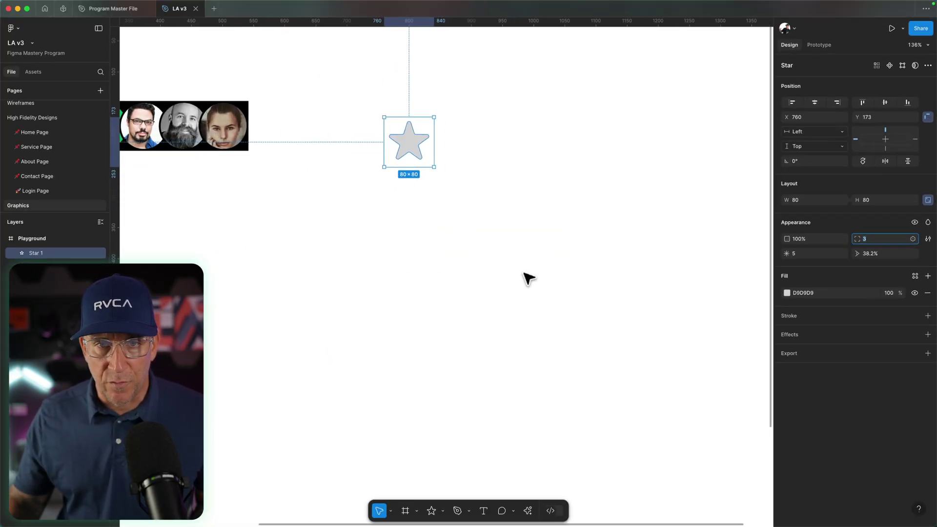
{"action": "left_click", "coordinate": [359, 226]}
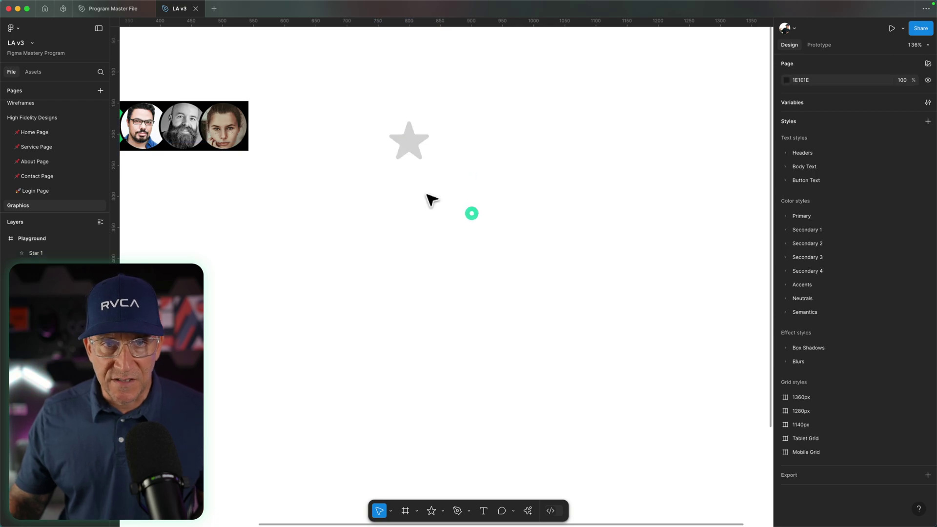
- Change the star's fill to a saturated gold yellow, FFD724
{"action": "left_click", "coordinate": [416, 142]}
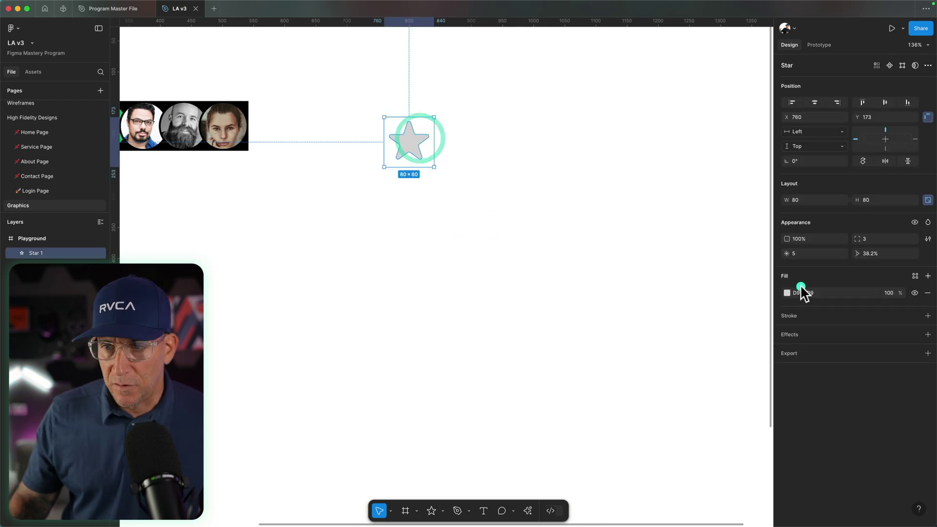
{"action": "left_click", "coordinate": [788, 293]}
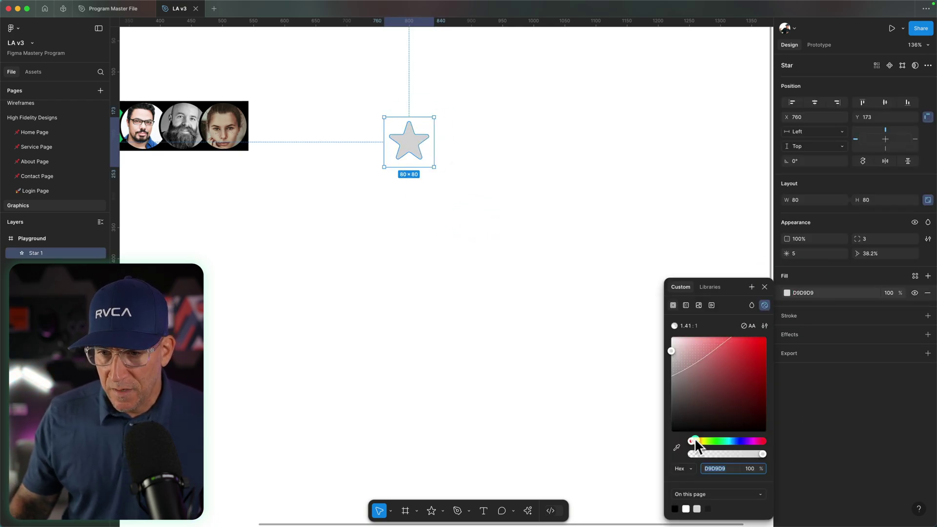
{"action": "left_click_drag", "start_coordinate": [695, 441], "coordinate": [700, 441]}
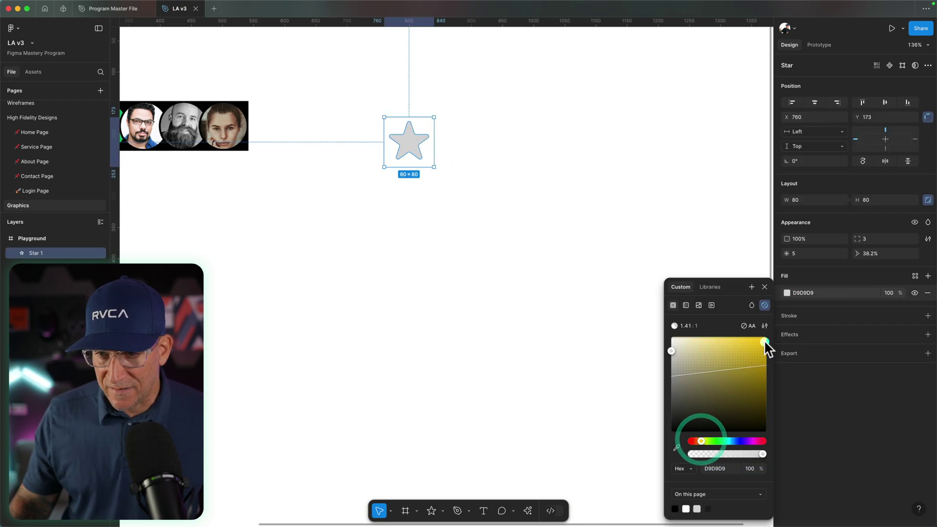
{"action": "mouse_move", "coordinate": [764, 338]}
{"action": "left_mouse_down"}
{"action": "mouse_move", "coordinate": [746, 334]}
{"action": "mouse_move", "coordinate": [754, 337]}
{"action": "left_mouse_up"}
{"action": "left_click", "coordinate": [431, 208]}
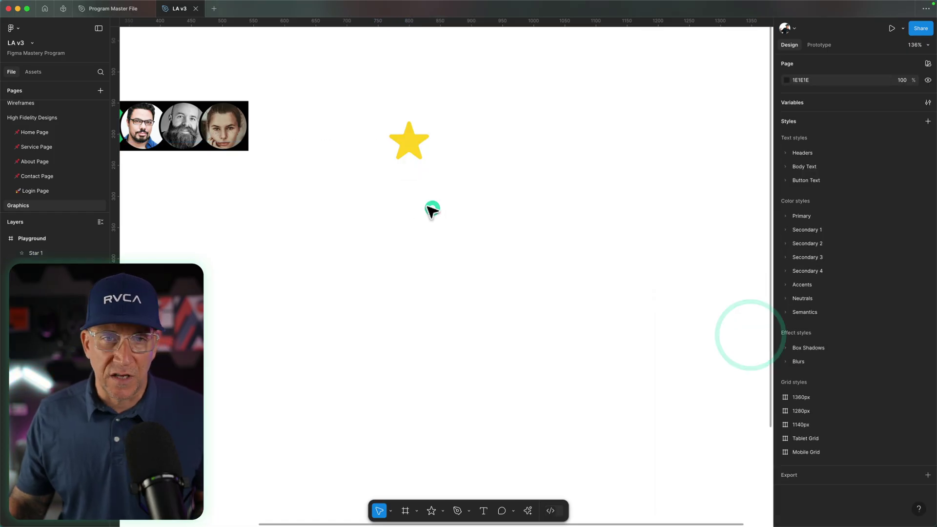
{"action": "left_click", "coordinate": [410, 133]}
{"action": "scroll", "coordinate": [407, 139], "scroll_direction": "up", "scroll_amount": 8}
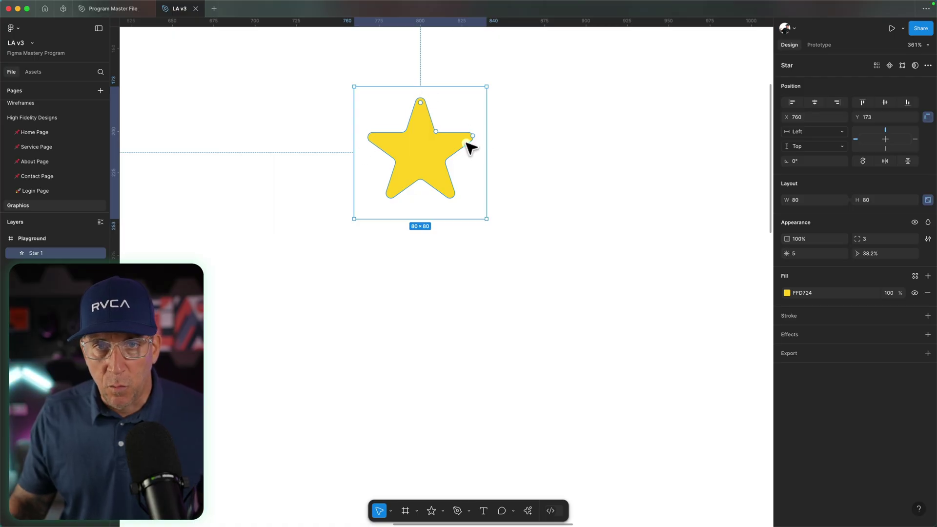
- Outline the star's stroke and duplicate it into a row of five stars
{"action": "right_click", "coordinate": [412, 143]}
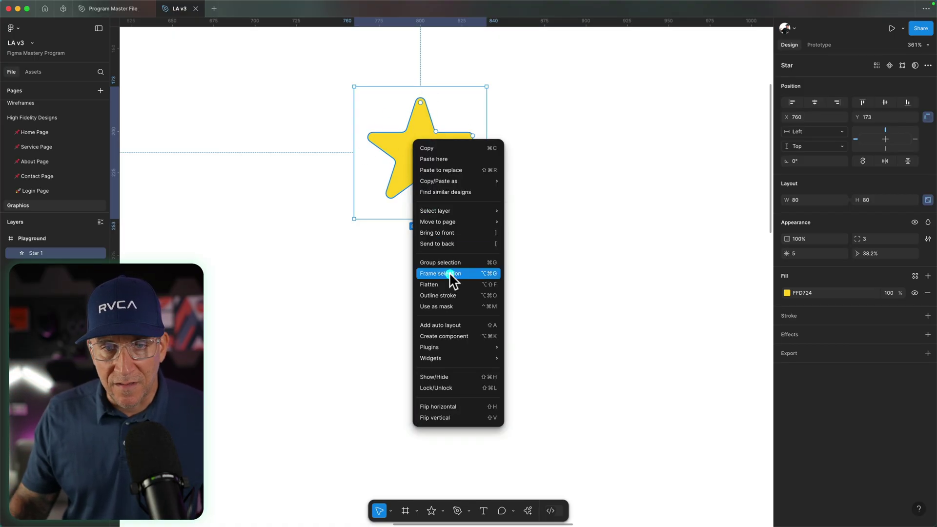
{"action": "left_click", "coordinate": [441, 296]}
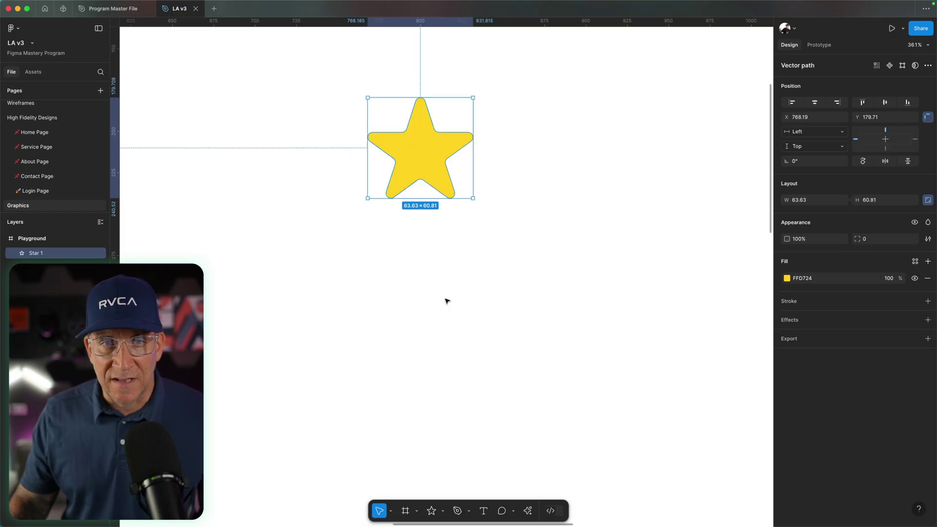
{"action": "left_click", "coordinate": [439, 138]}
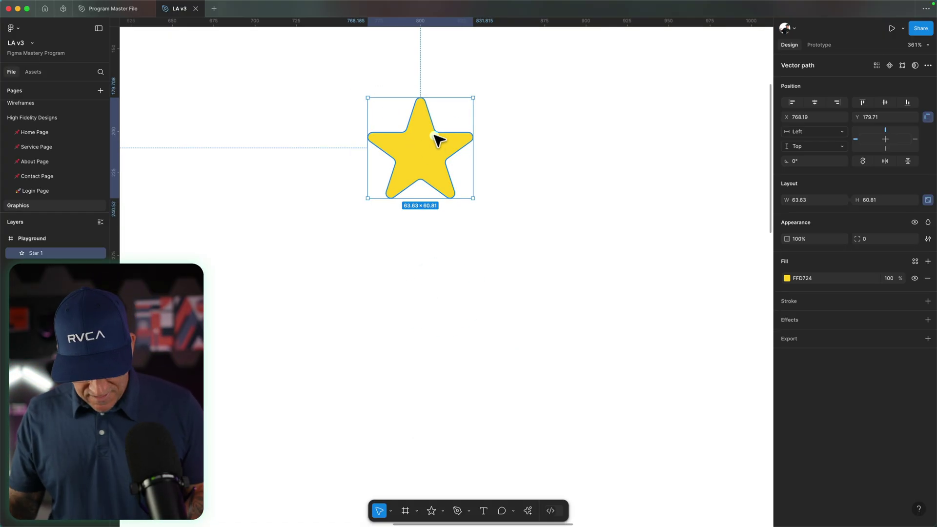
{"action": "left_click_drag", "start_coordinate": [437, 142], "coordinate": [569, 143]}
{"action": "key", "text": "super+d"}
{"action": "key", "text": "super+d"}
{"action": "key", "text": "super+d"}
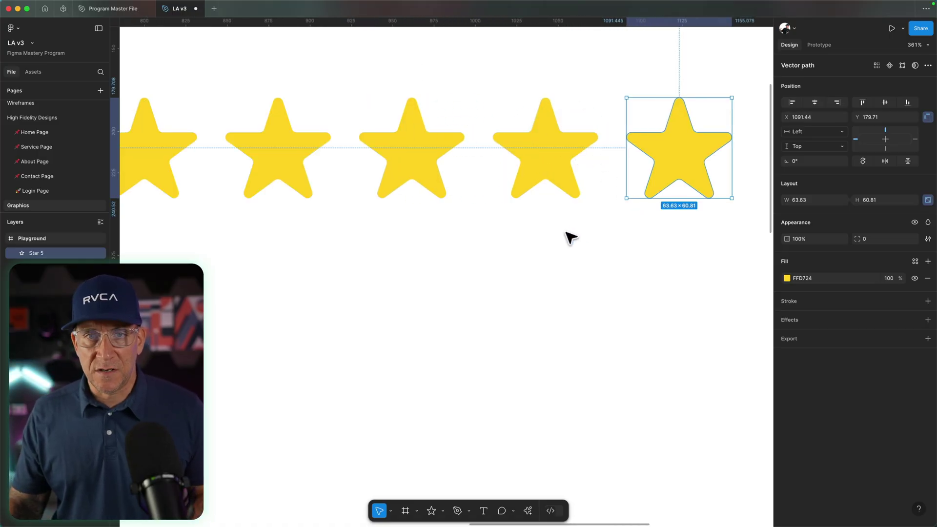
- Put the five stars in an auto-layout frame with 16 spacing
{"action": "scroll", "coordinate": [569, 238], "scroll_direction": "down", "scroll_amount": 10}
{"action": "left_click", "coordinate": [588, 296]}
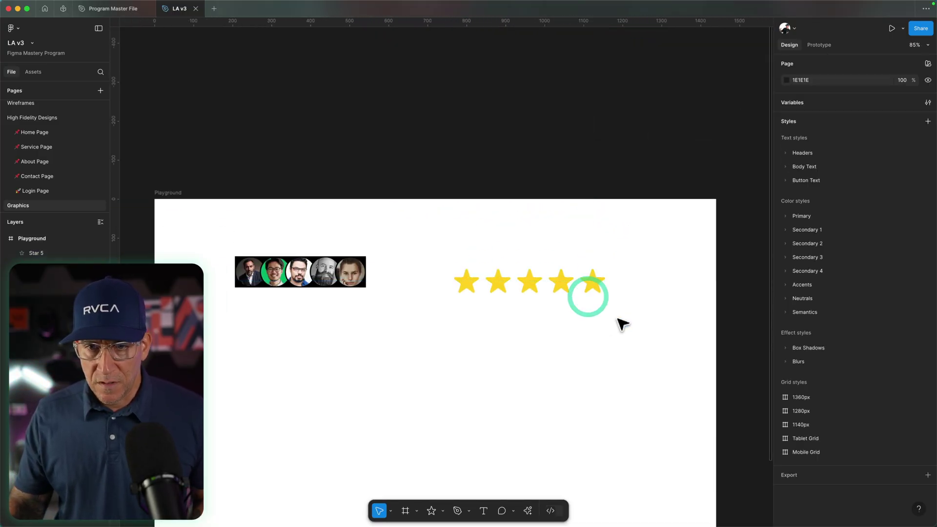
{"action": "left_click_drag", "start_coordinate": [618, 318], "coordinate": [475, 283]}
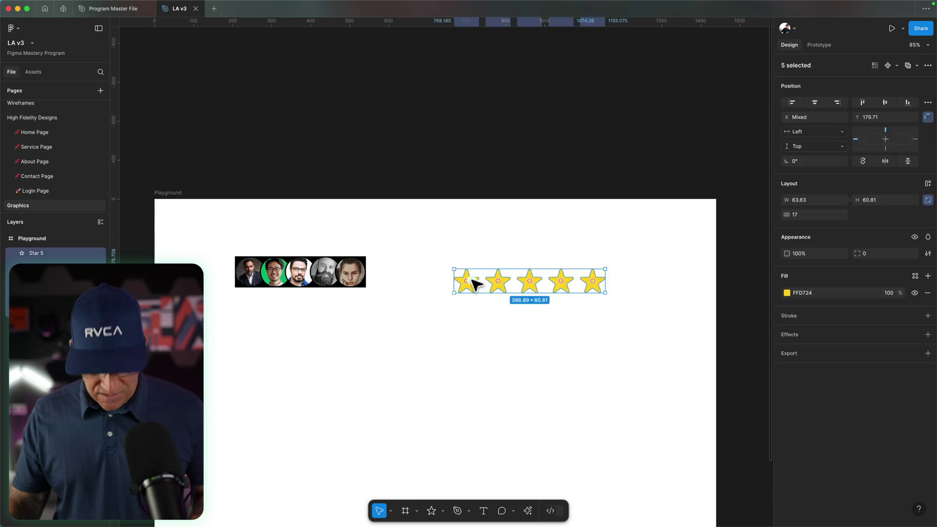
{"action": "key", "text": "shift+a"}
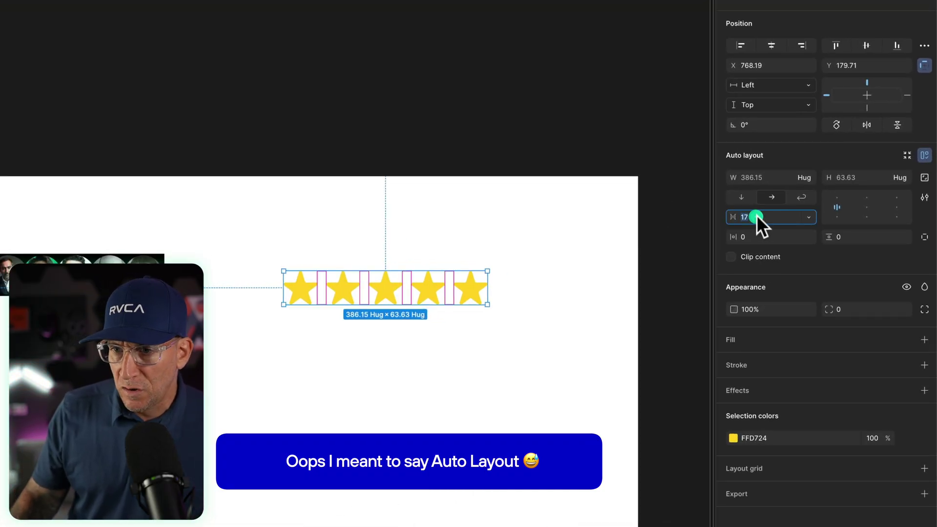
{"action": "left_click_drag", "start_coordinate": [731, 218], "coordinate": [722, 219]}
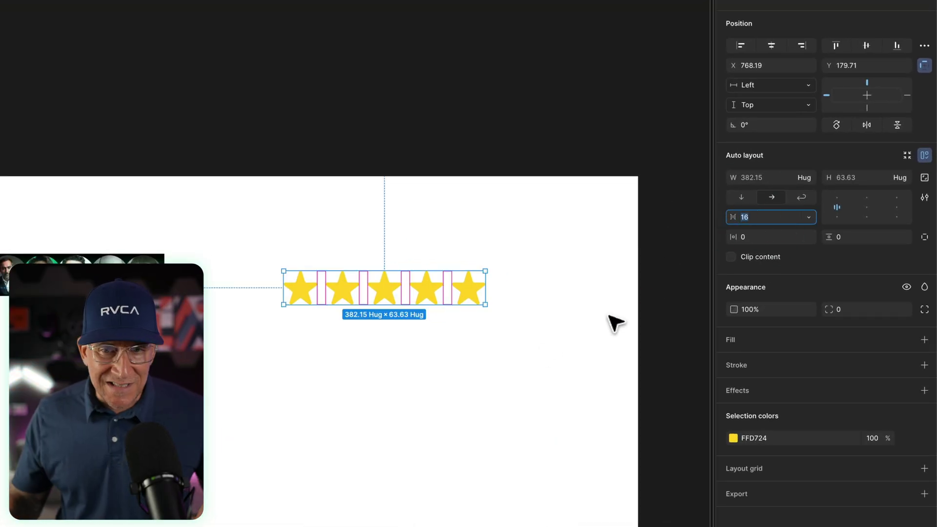
{"action": "left_click", "coordinate": [525, 360]}
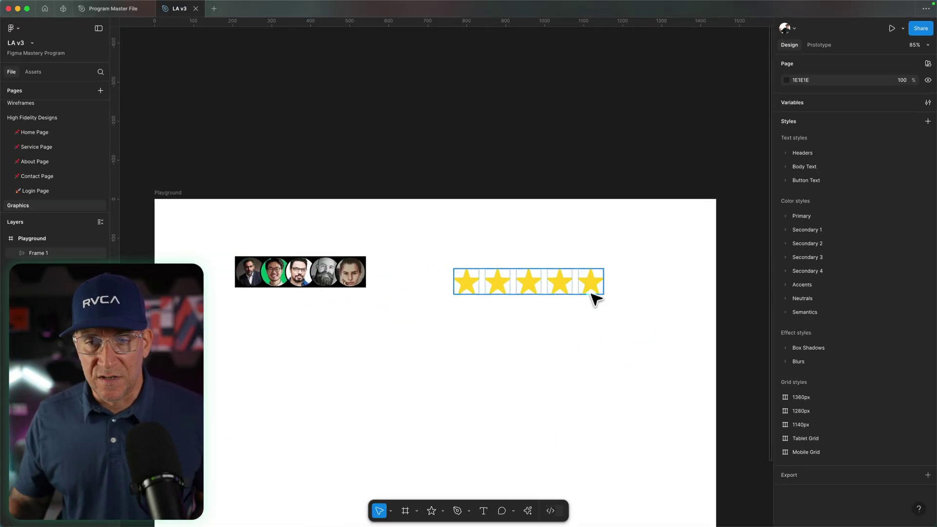
{"action": "left_click", "coordinate": [593, 295]}
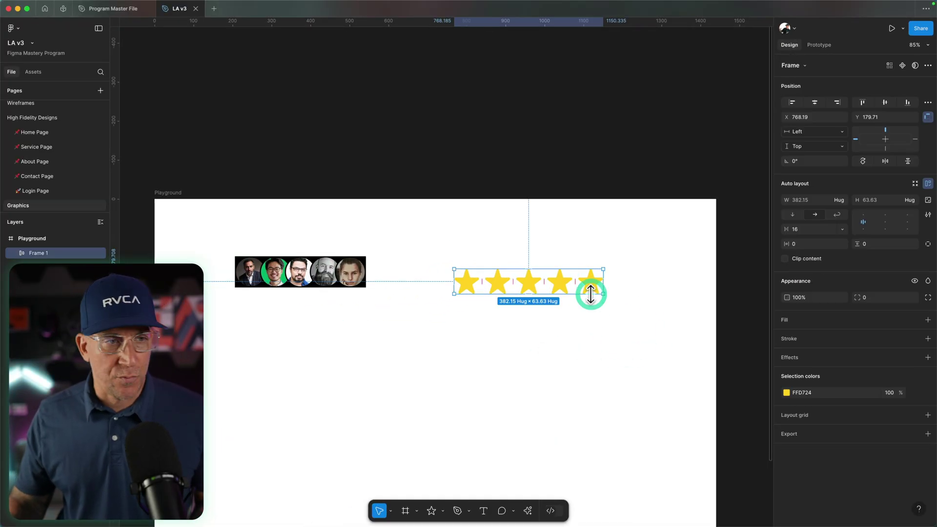
- Rename the star frame to Stars and add an SVG export setting
{"action": "double_click", "coordinate": [42, 252]}
{"action": "type", "text": "Stars"}
{"action": "key", "text": "Return"}
{"action": "left_click", "coordinate": [929, 435]}
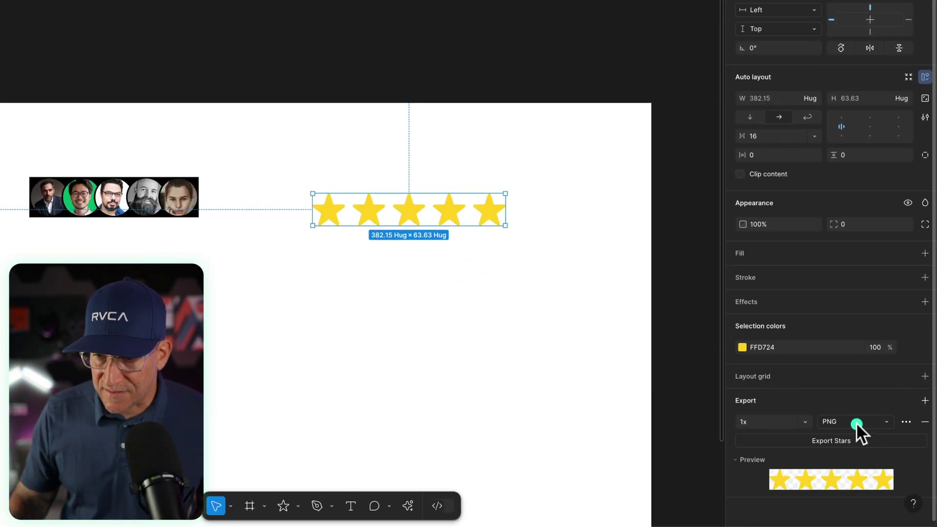
{"action": "left_click", "coordinate": [856, 422]}
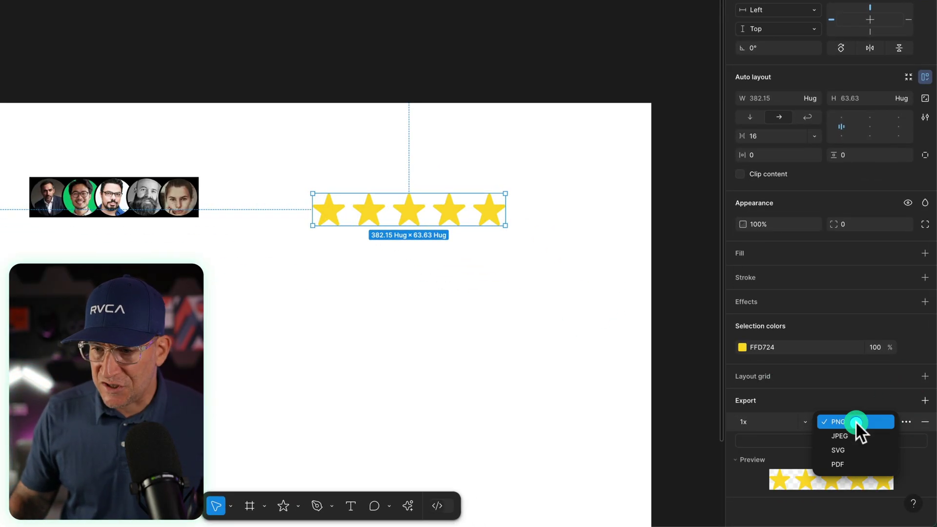
{"action": "left_click", "coordinate": [849, 441]}
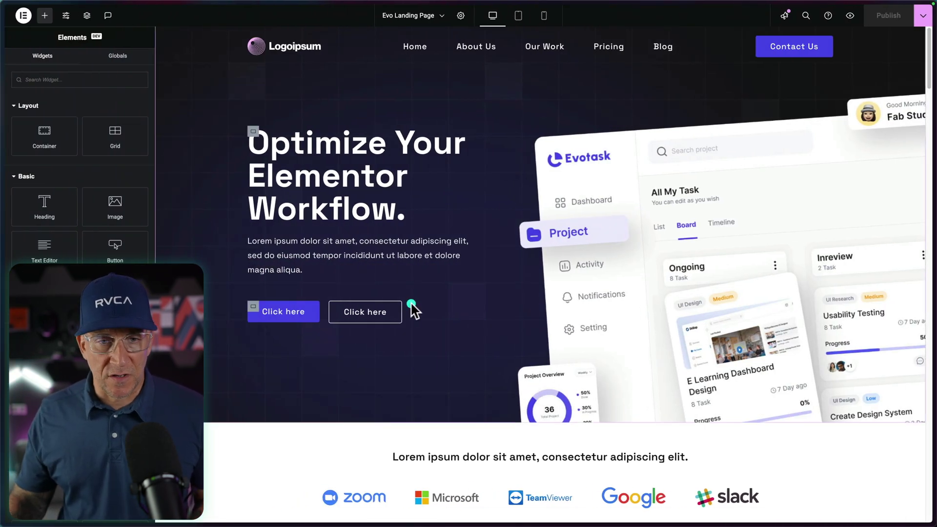
- Add an Image widget to the hero below the paragraph text
{"action": "left_click", "coordinate": [397, 311]}
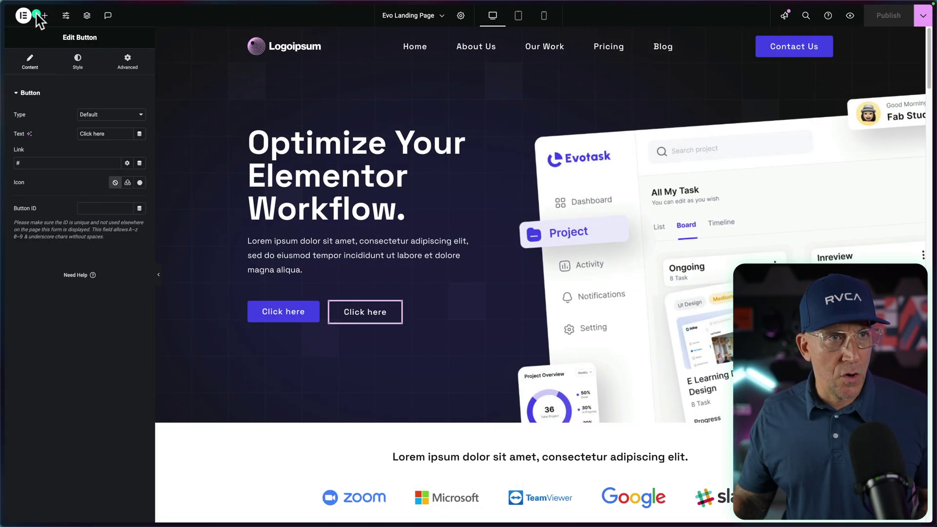
{"action": "left_click", "coordinate": [324, 351]}
{"action": "left_click", "coordinate": [282, 269]}
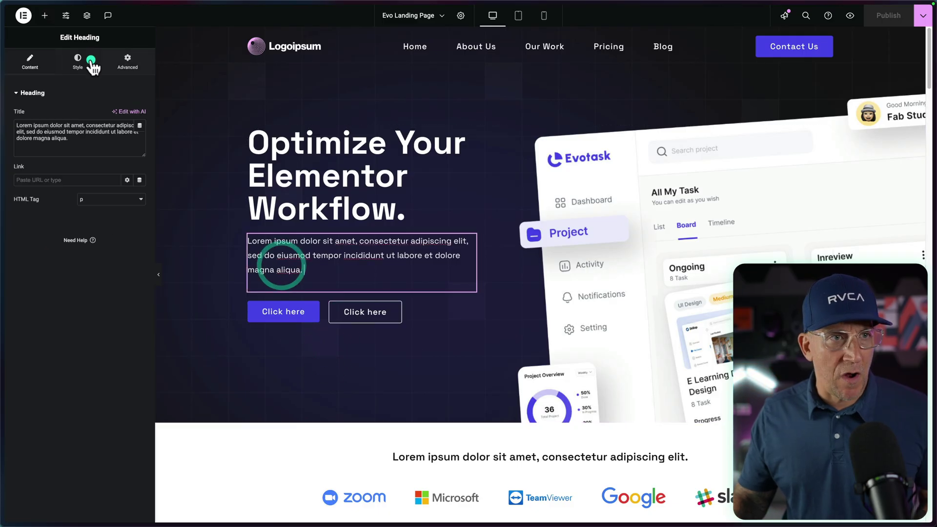
{"action": "left_click", "coordinate": [45, 15]}
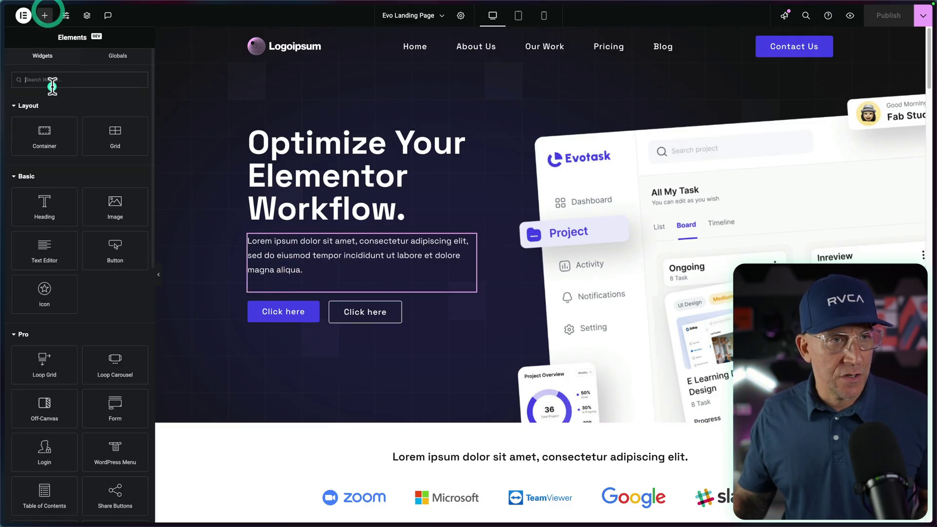
{"action": "left_click", "coordinate": [97, 220]}
- Upload Avatars.png from the computer into the media library for the image
{"action": "left_click", "coordinate": [52, 150]}
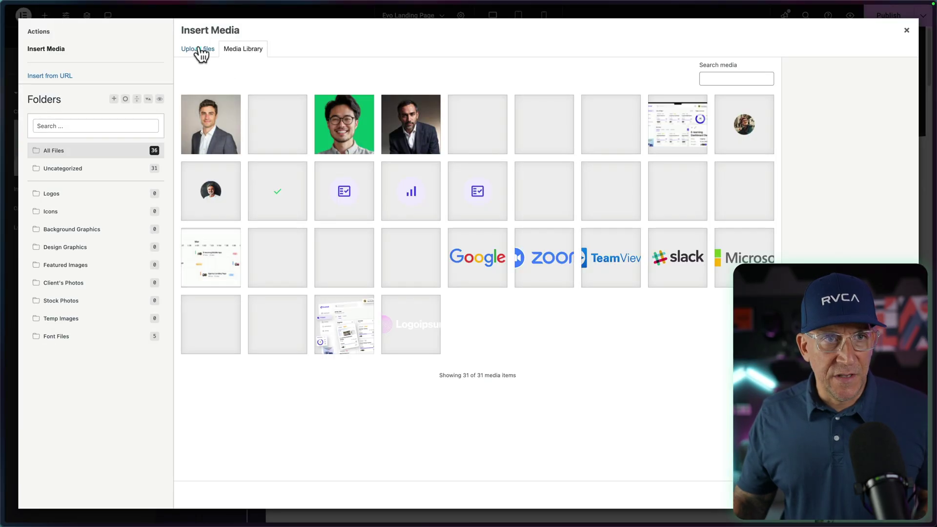
{"action": "left_click", "coordinate": [200, 49]}
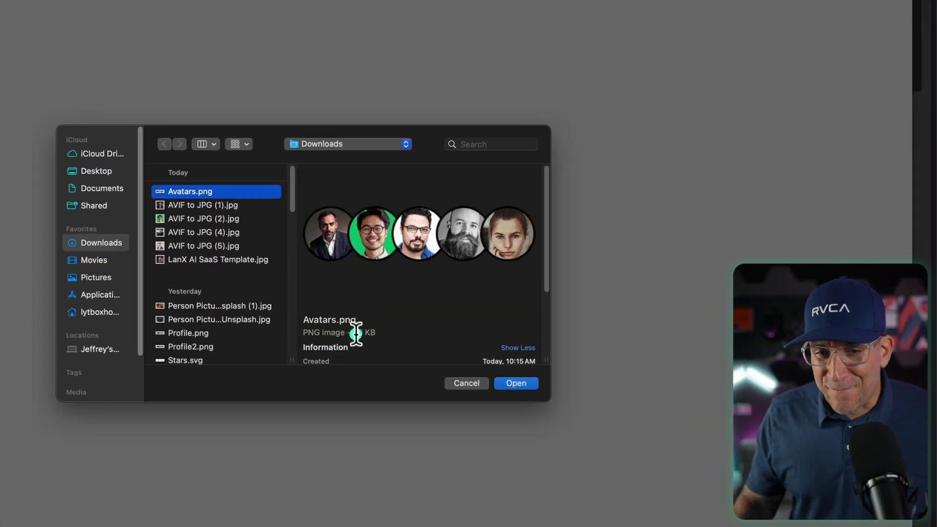
{"action": "mouse_move", "coordinate": [356, 333]}
{"action": "left_mouse_down"}
{"action": "mouse_move", "coordinate": [373, 328]}
{"action": "mouse_move", "coordinate": [356, 332]}
{"action": "left_mouse_up"}
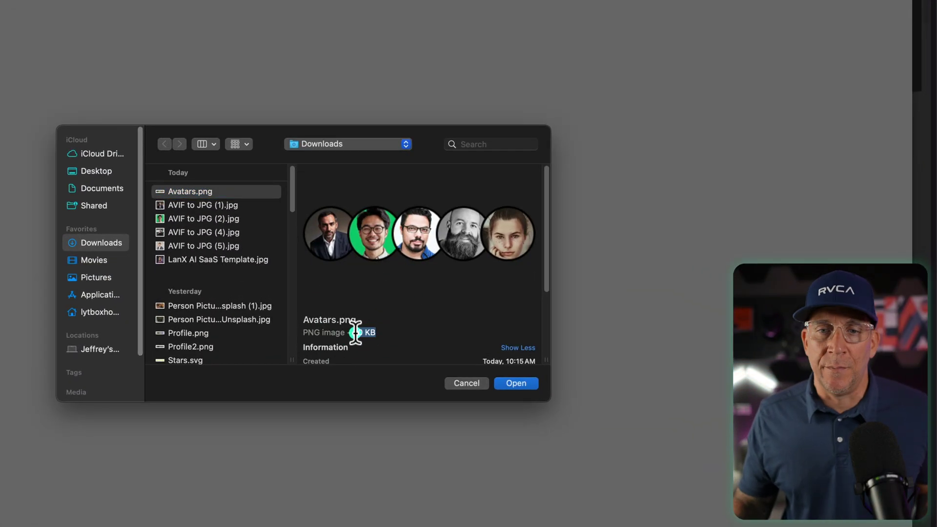
{"action": "left_click", "coordinate": [355, 333]}
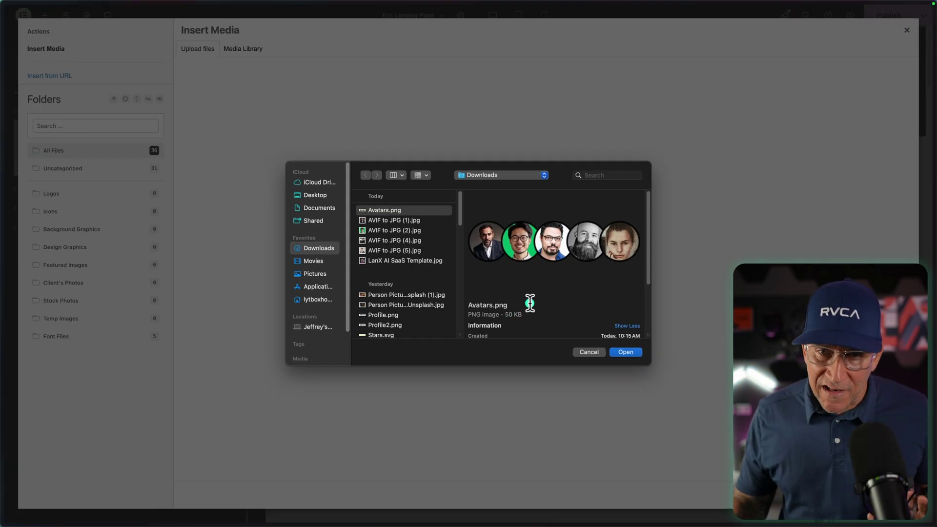
{"action": "left_click", "coordinate": [621, 352]}
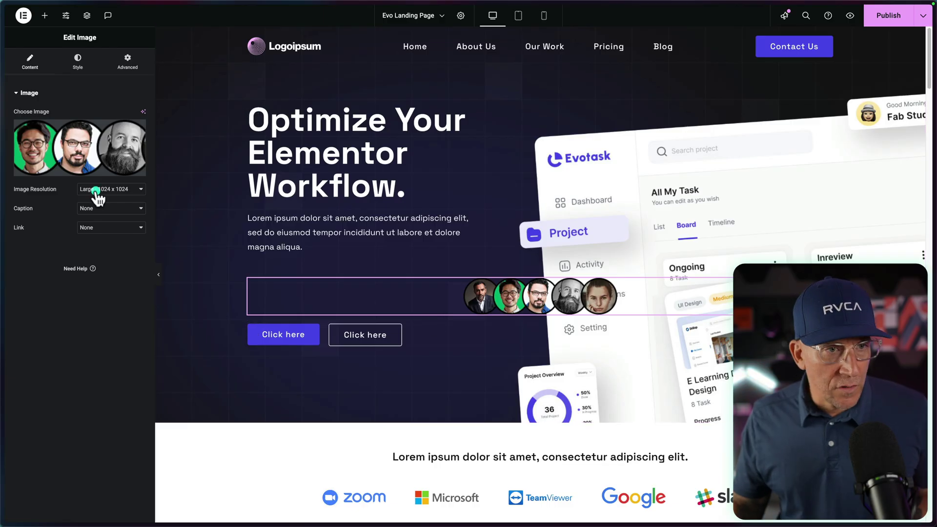
- Set the avatar image to full resolution, left-aligned, and about 180 px wide
{"action": "left_click", "coordinate": [94, 193]}
{"action": "left_click", "coordinate": [91, 219]}
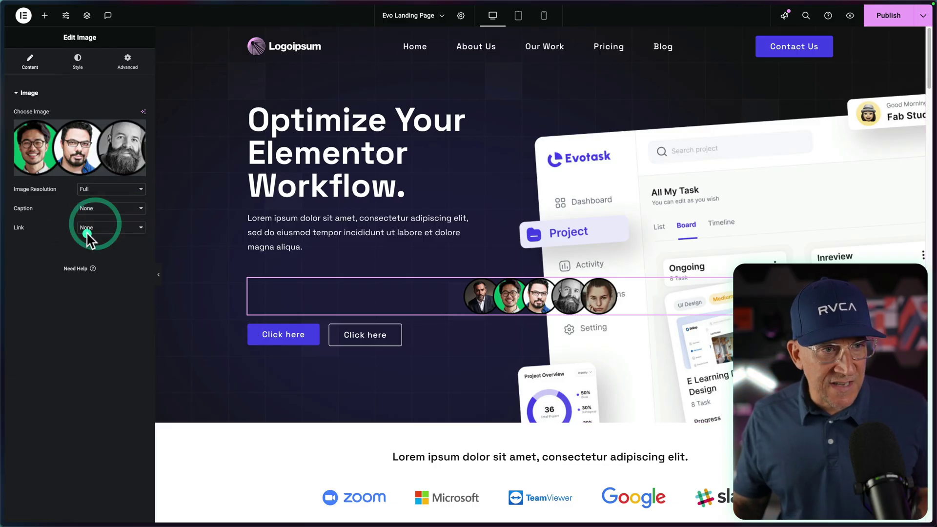
{"action": "left_click", "coordinate": [78, 61]}
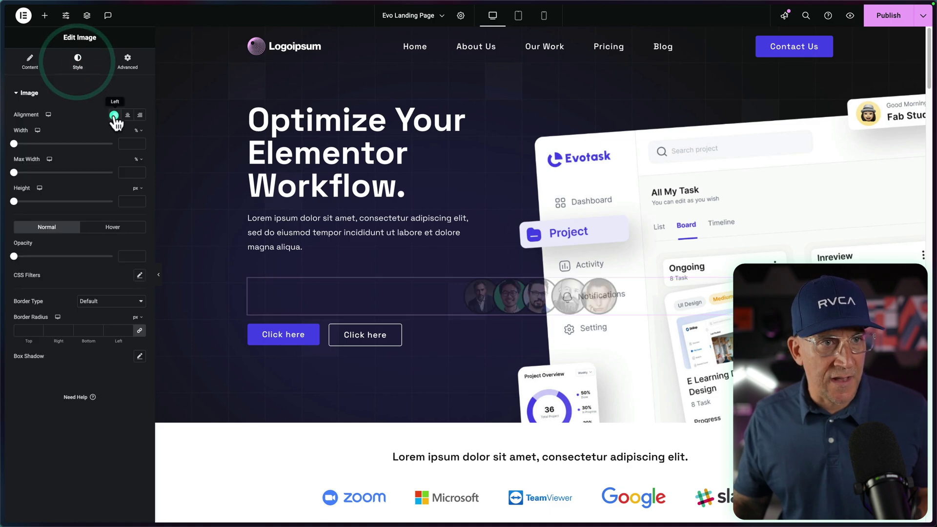
{"action": "left_click", "coordinate": [115, 115]}
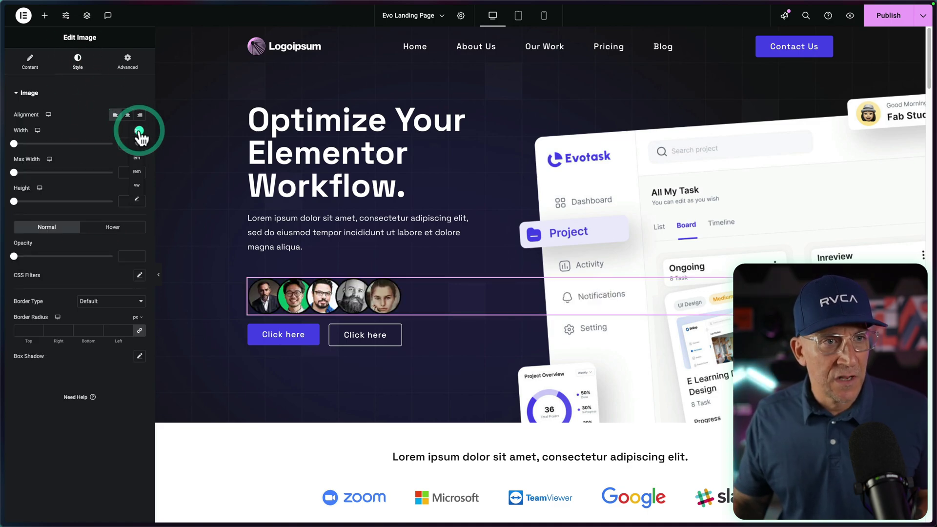
{"action": "left_click", "coordinate": [139, 130]}
{"action": "left_click", "coordinate": [125, 140]}
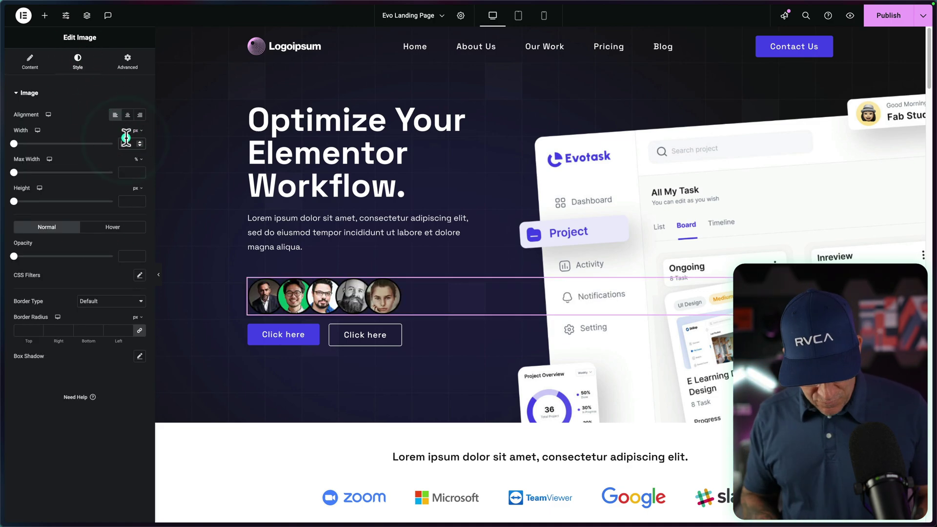
{"action": "type", "text": "120"}
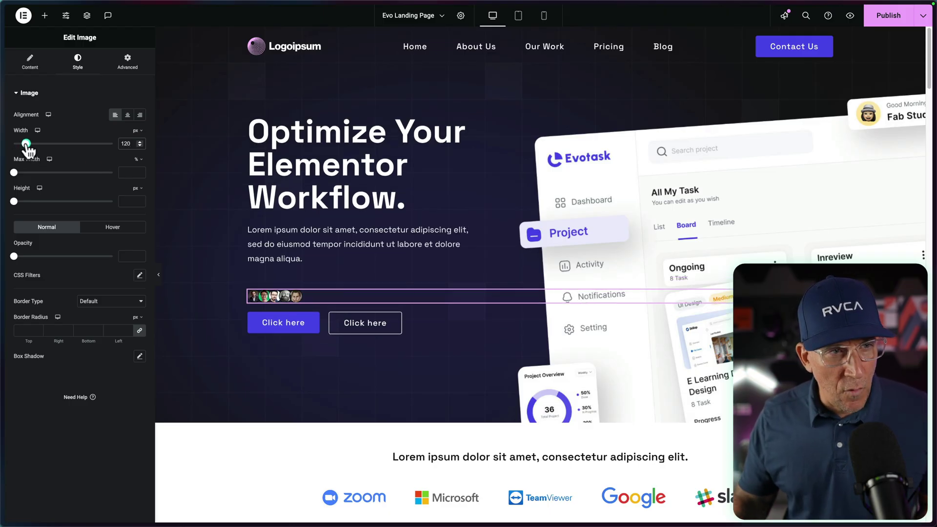
{"action": "left_click_drag", "start_coordinate": [28, 146], "coordinate": [34, 151]}
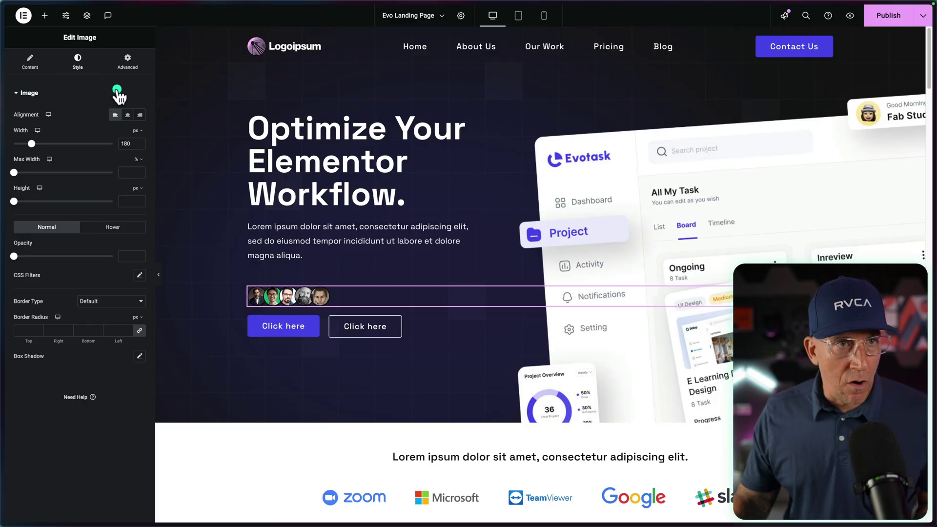
- Set the avatar image's Align Self to Start and move it below the two Click here buttons
{"action": "left_click", "coordinate": [128, 61]}
{"action": "left_click", "coordinate": [102, 213]}
{"action": "left_click_drag", "start_coordinate": [325, 295], "coordinate": [419, 330]}
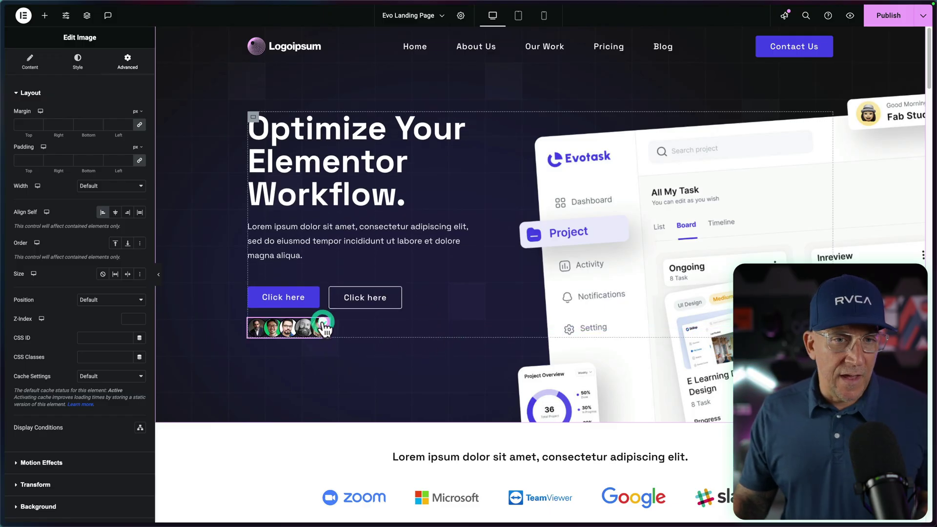
- Add a span heading below the avatars reading '34,000+ web creators learning fromThe Lytbox Academy'
{"action": "left_click", "coordinate": [47, 20]}
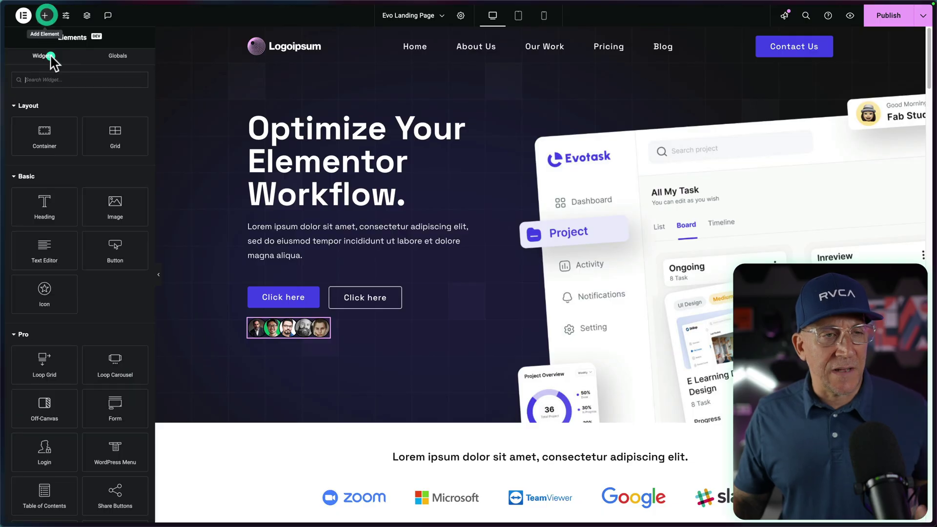
{"action": "left_click", "coordinate": [42, 216]}
{"action": "left_click_drag", "start_coordinate": [85, 125], "coordinate": [17, 127]}
{"action": "type", "text": "34,000+ web creators learning fromThe Lytbox Academy"}
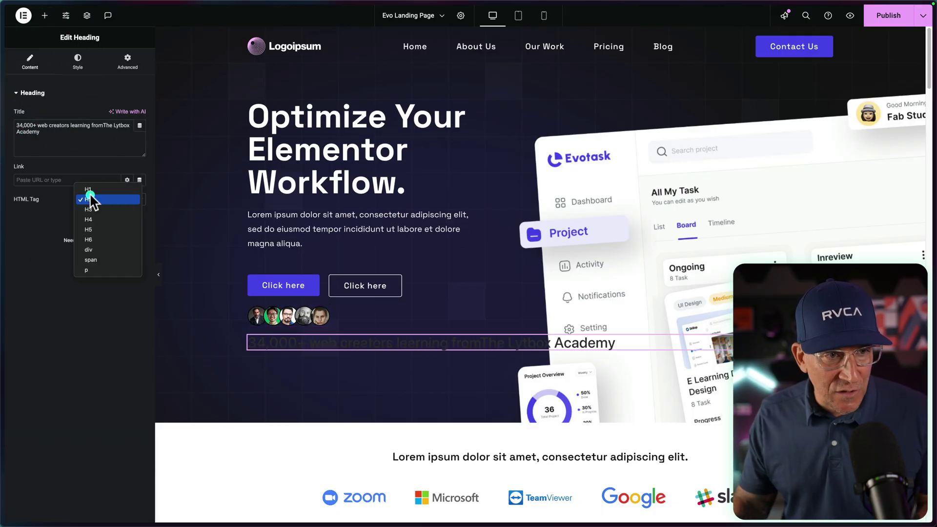
{"action": "left_click", "coordinate": [104, 260]}
- Style the heading with a global font and the Primary White global colour
{"action": "left_click", "coordinate": [78, 64]}
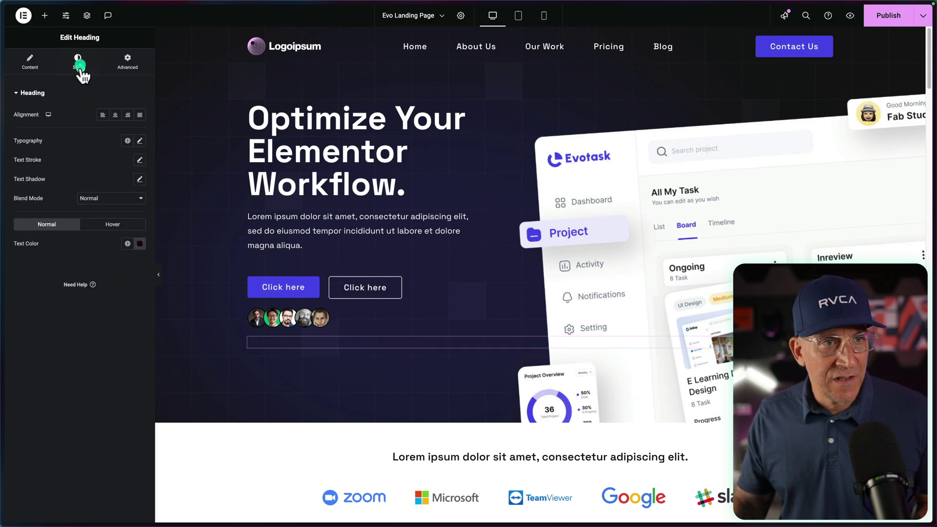
{"action": "left_click", "coordinate": [127, 140]}
{"action": "scroll", "coordinate": [66, 273], "scroll_direction": "down", "scroll_amount": 3}
{"action": "left_click", "coordinate": [60, 273]}
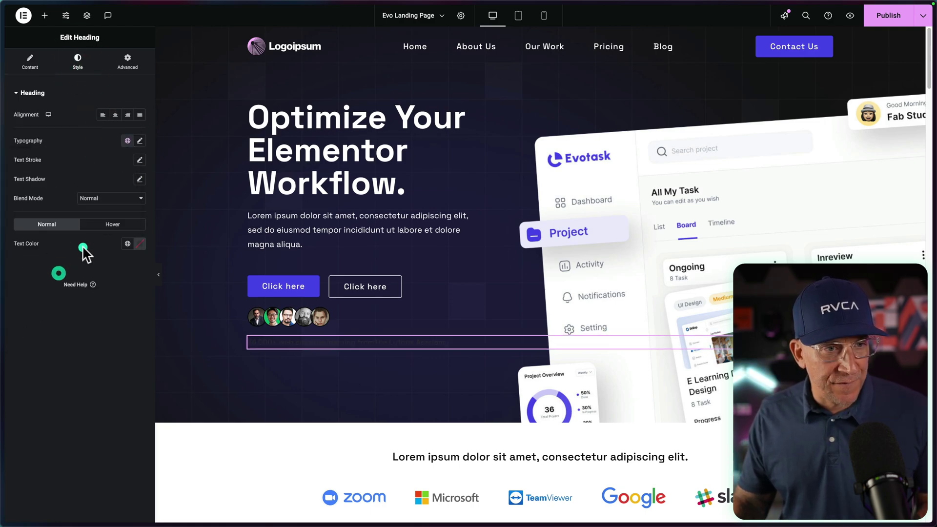
{"action": "left_click", "coordinate": [127, 244]}
{"action": "left_click", "coordinate": [90, 285]}
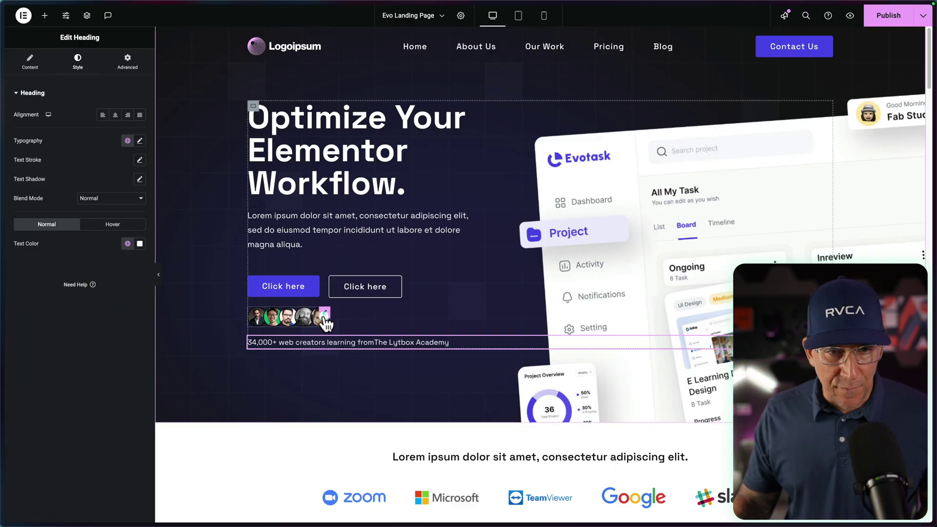
- Move the avatars below the 34,000+ line and unlink the button row's padding sides
{"action": "left_click_drag", "start_coordinate": [325, 323], "coordinate": [406, 338]}
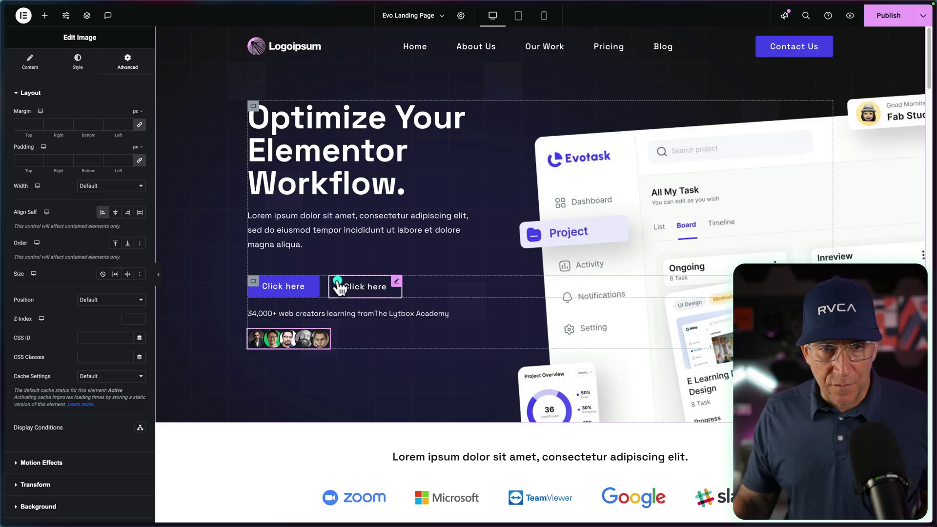
{"action": "left_click", "coordinate": [254, 282]}
{"action": "left_click", "coordinate": [127, 62]}
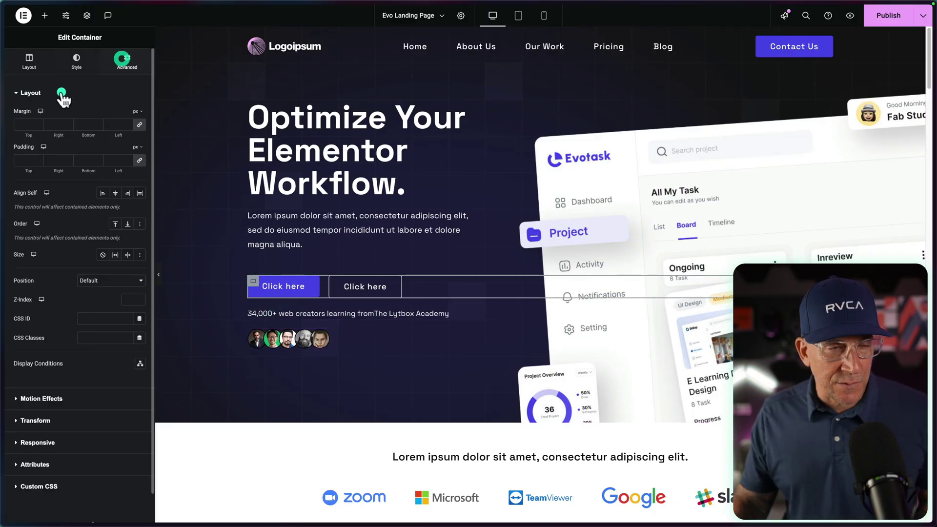
{"action": "left_click", "coordinate": [138, 160]}
- Set the button row container's bottom padding to 20 px
{"action": "left_click", "coordinate": [96, 160]}
{"action": "type", "text": "15"}
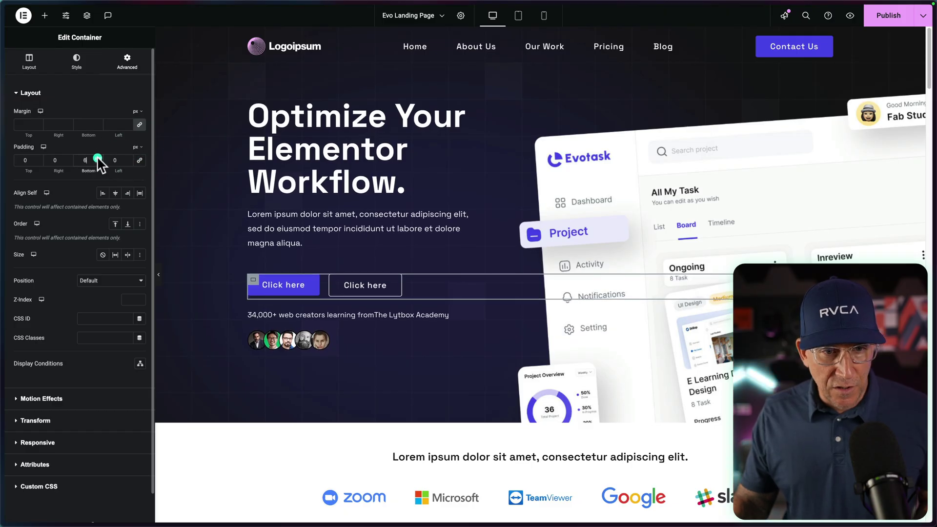
{"action": "left_click", "coordinate": [98, 158]}
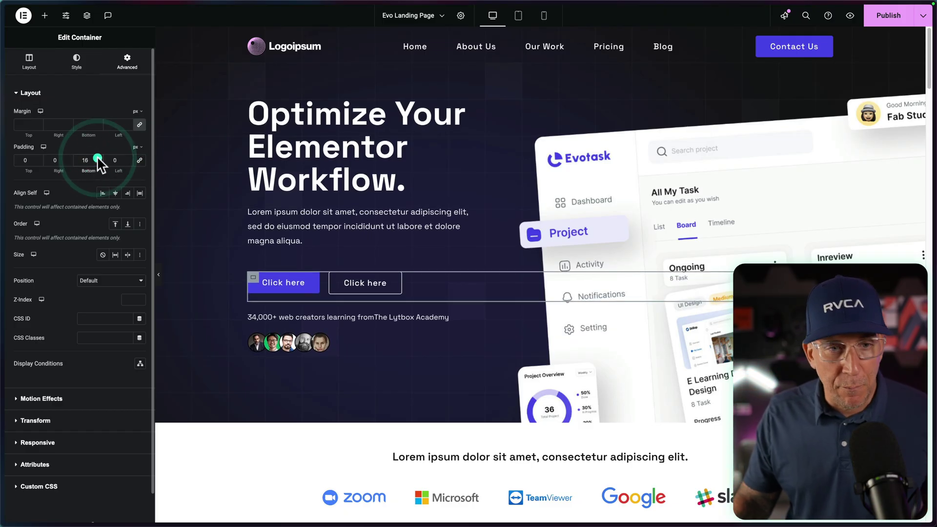
{"action": "left_click", "coordinate": [98, 158]}
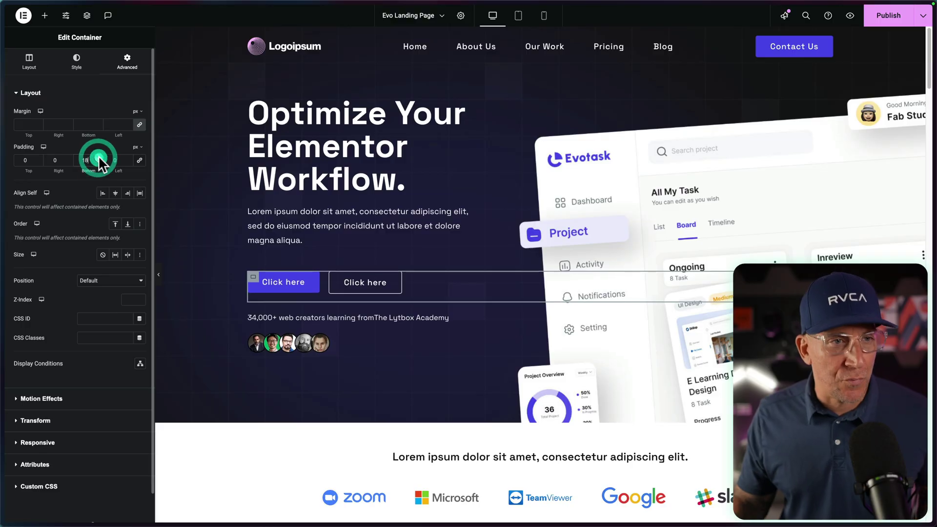
{"action": "left_click", "coordinate": [98, 158]}
{"action": "left_click", "coordinate": [99, 158]}
{"action": "left_click", "coordinate": [98, 158]}
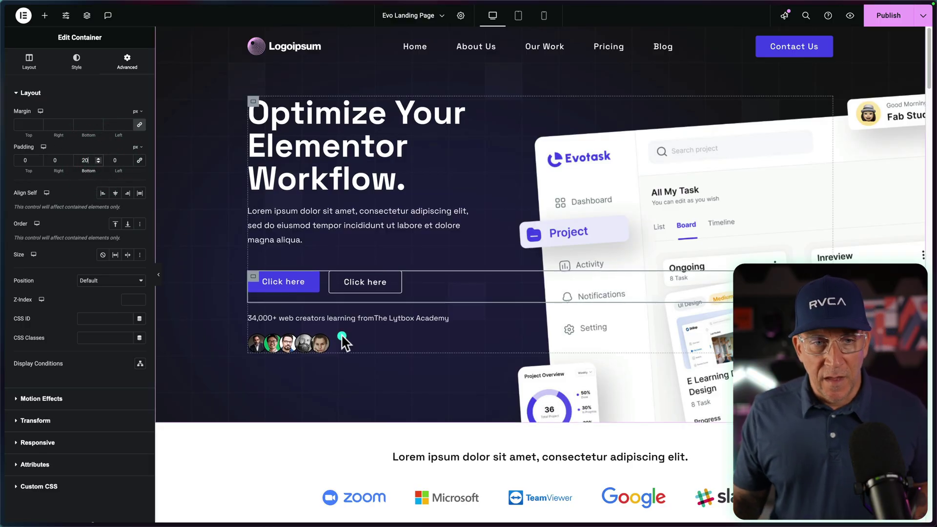
{"action": "left_click", "coordinate": [323, 344]}
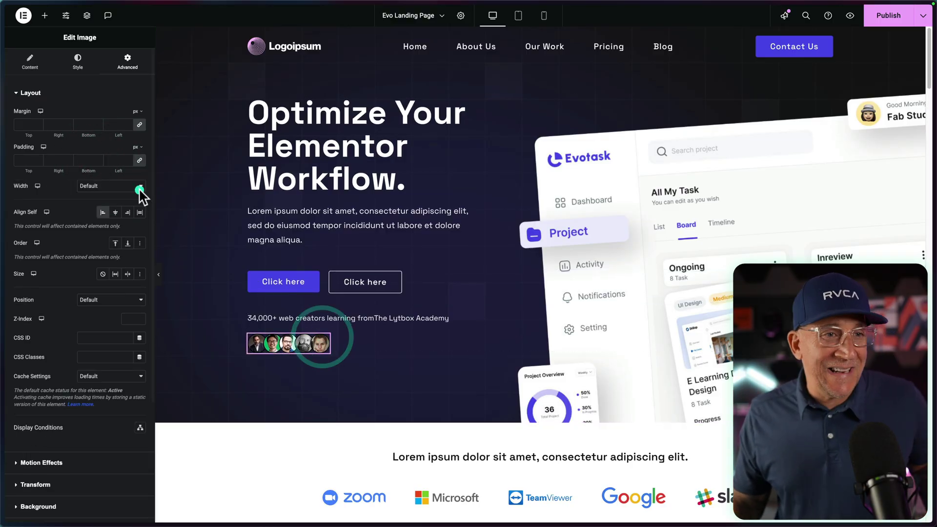
- Add the gold stars image below the avatars at full resolution, aligned left
{"action": "left_click", "coordinate": [43, 11]}
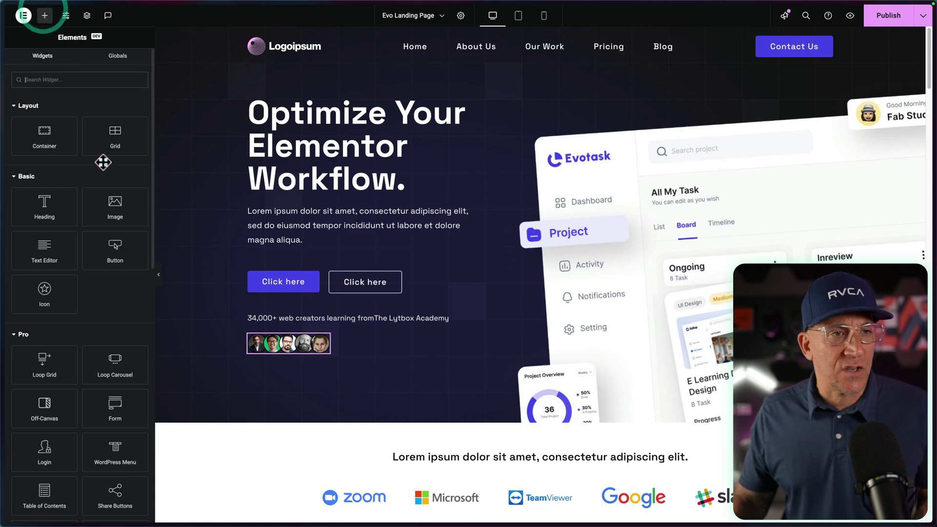
{"action": "left_click", "coordinate": [73, 156]}
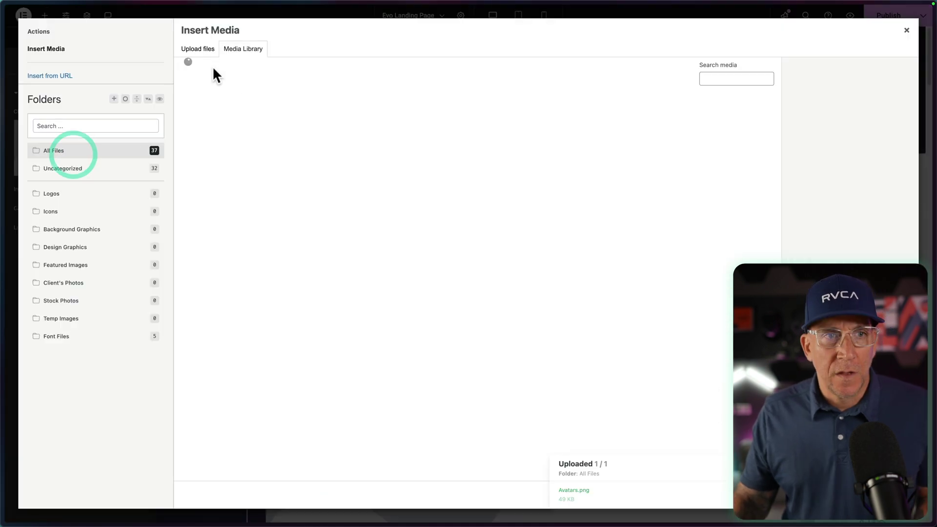
{"action": "left_click", "coordinate": [205, 52]}
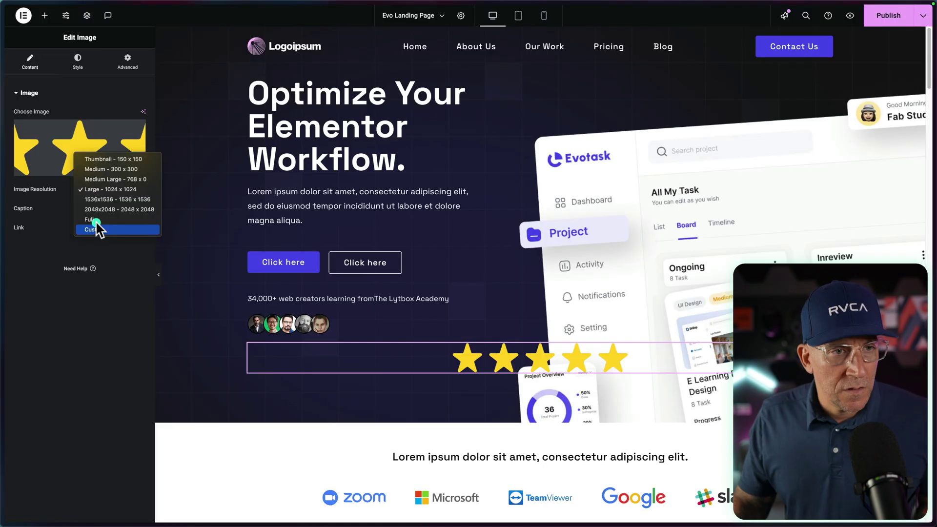
{"action": "left_click", "coordinate": [96, 223]}
{"action": "left_click", "coordinate": [78, 61]}
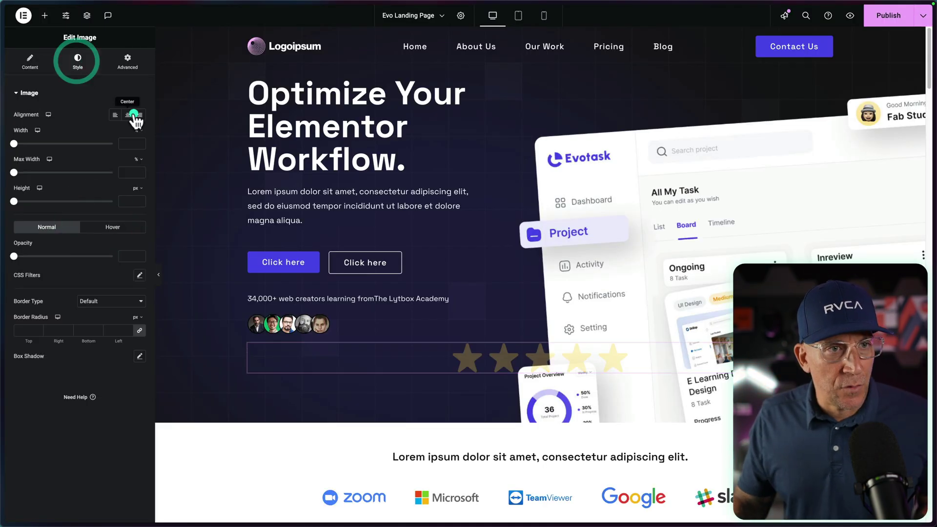
{"action": "left_click", "coordinate": [115, 115]}
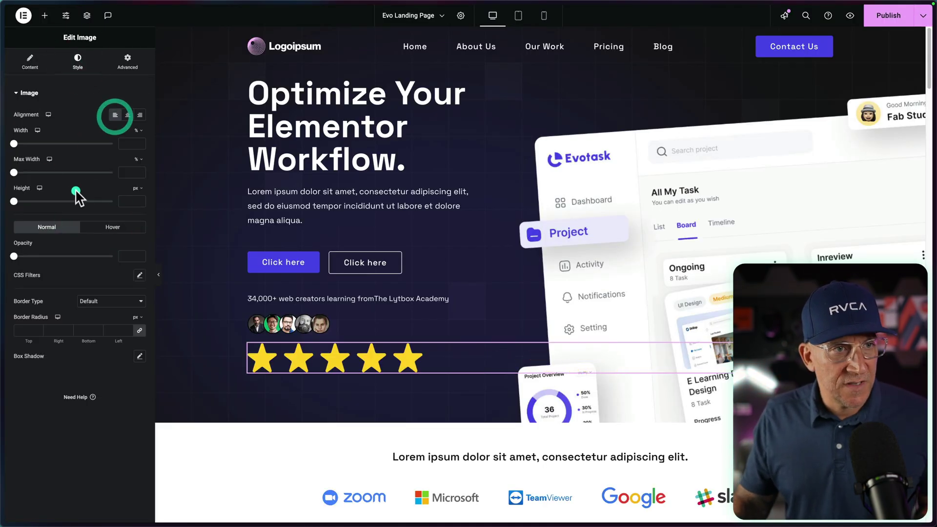
- Resize the stars image to 112 px wide and set its Align Self to Start
{"action": "left_click", "coordinate": [140, 133]}
{"action": "left_click", "coordinate": [138, 131]}
{"action": "left_click", "coordinate": [13, 145]}
{"action": "left_click_drag", "start_coordinate": [14, 145], "coordinate": [19, 144]}
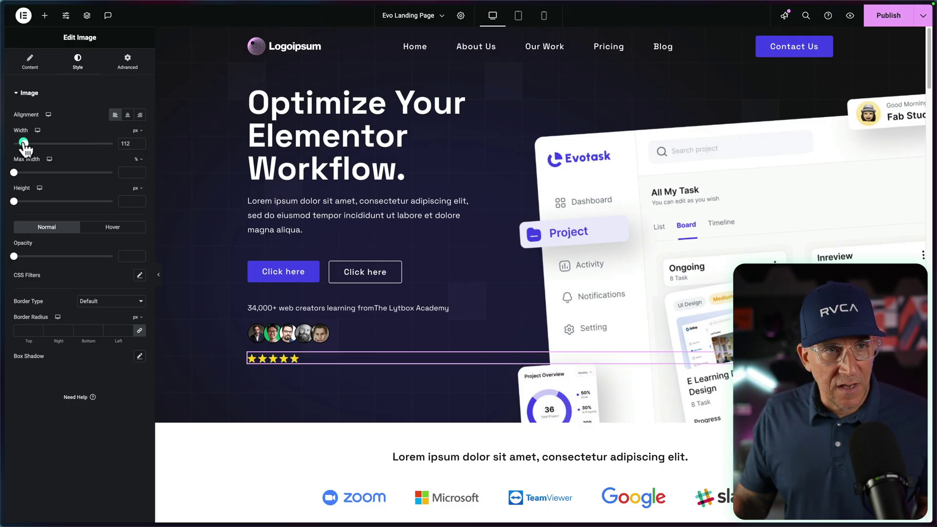
{"action": "left_click", "coordinate": [140, 145]}
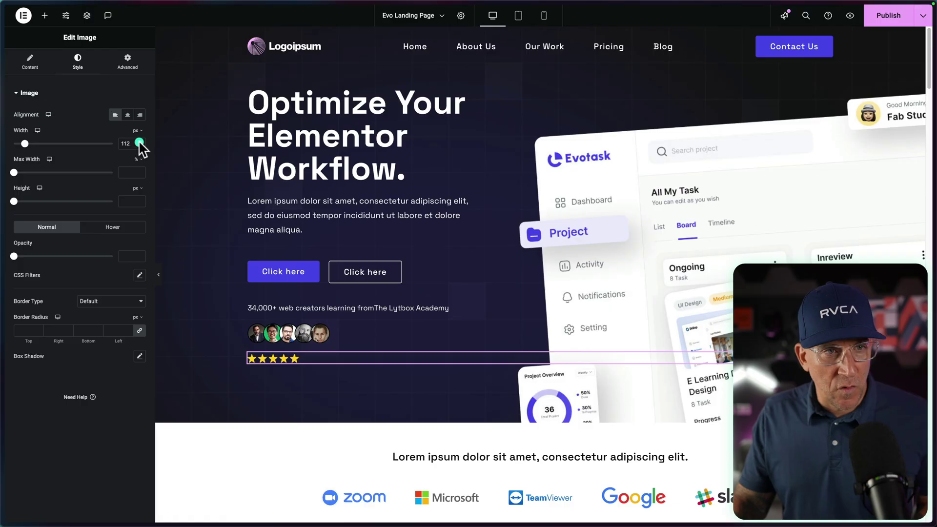
{"action": "left_click", "coordinate": [128, 62]}
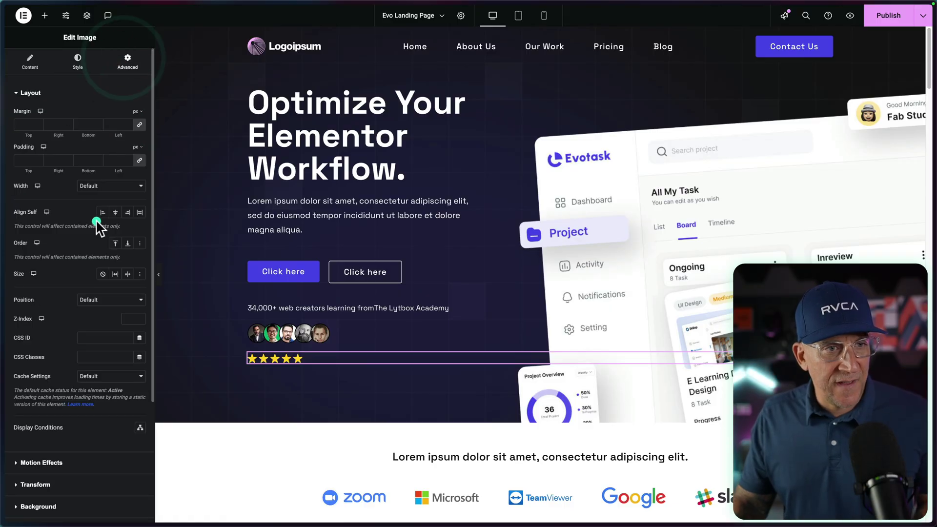
{"action": "left_click", "coordinate": [104, 215]}
{"action": "left_click", "coordinate": [244, 355]}
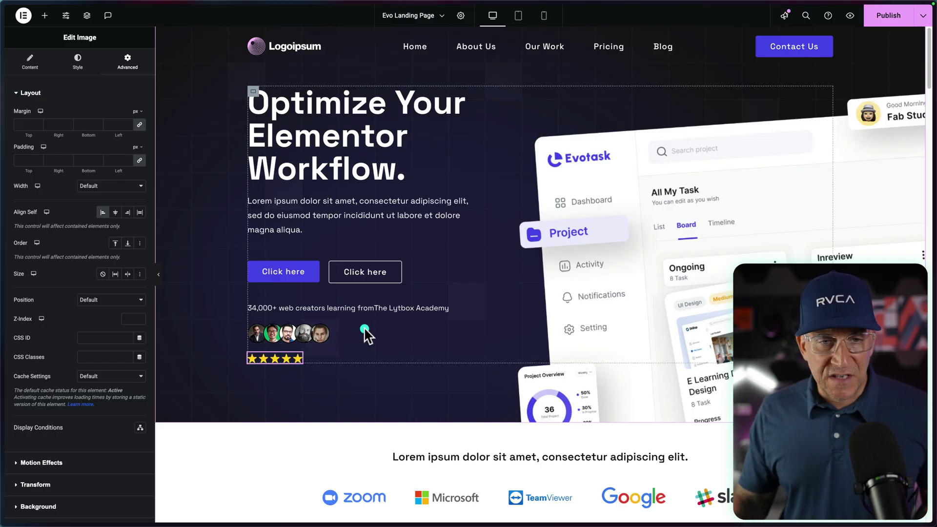
- Add a new container and move the avatars and stars images into it
{"action": "left_click", "coordinate": [43, 16]}
{"action": "left_click_drag", "start_coordinate": [43, 136], "coordinate": [273, 329]}
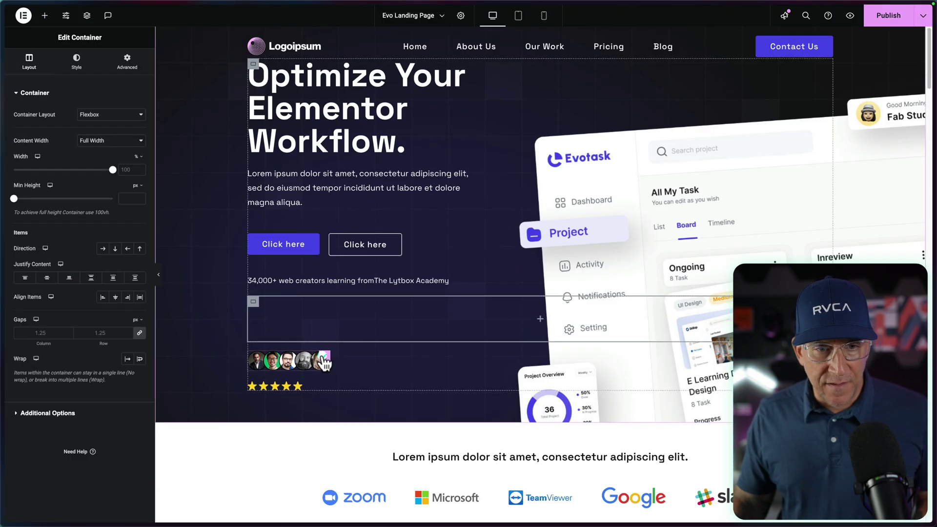
{"action": "left_click_drag", "start_coordinate": [323, 361], "coordinate": [294, 315]}
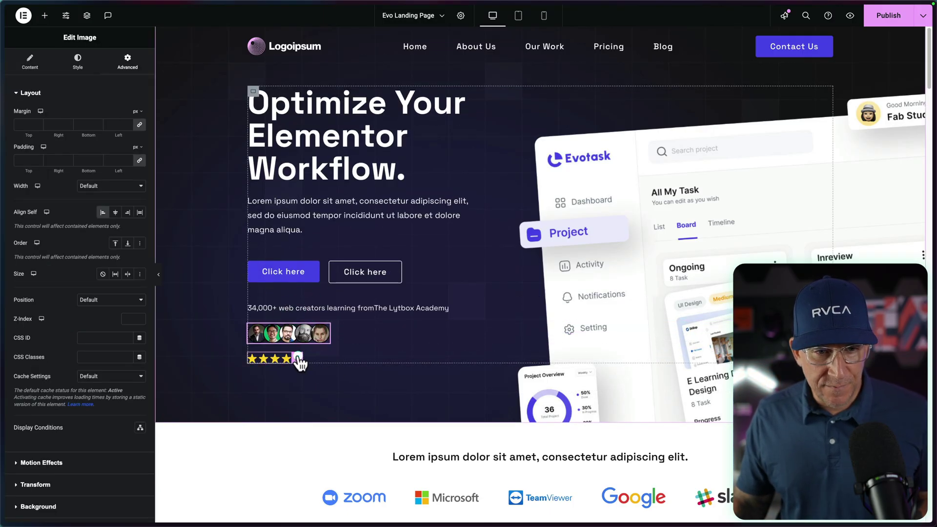
{"action": "left_click_drag", "start_coordinate": [299, 361], "coordinate": [317, 348]}
{"action": "left_click", "coordinate": [250, 329]}
{"action": "right_click", "coordinate": [255, 332]}
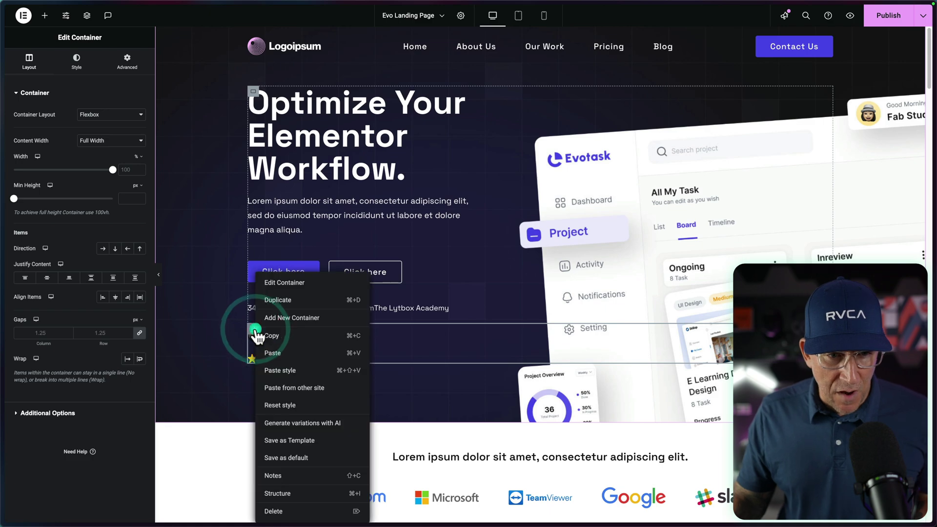
- Lay the container out as a start-aligned row and vertically centre the stars image
{"action": "left_click", "coordinate": [282, 493]}
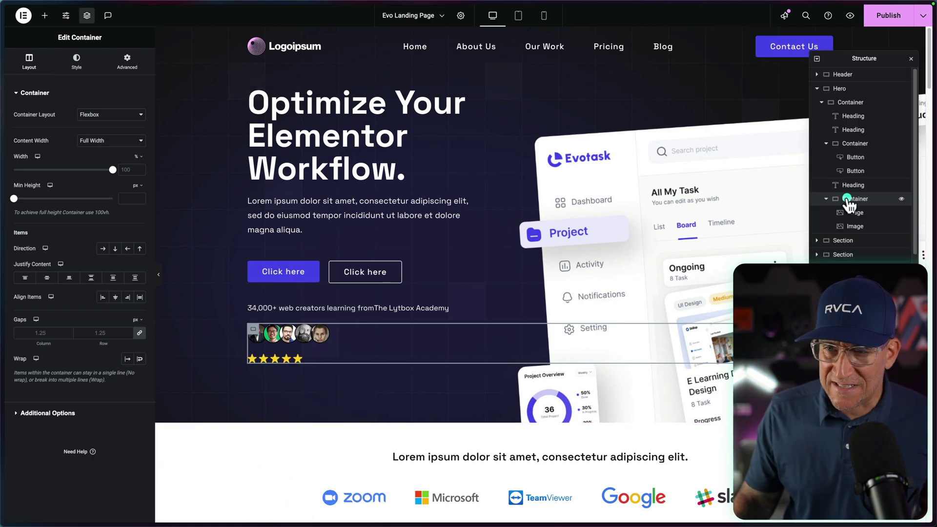
{"action": "left_click", "coordinate": [104, 249]}
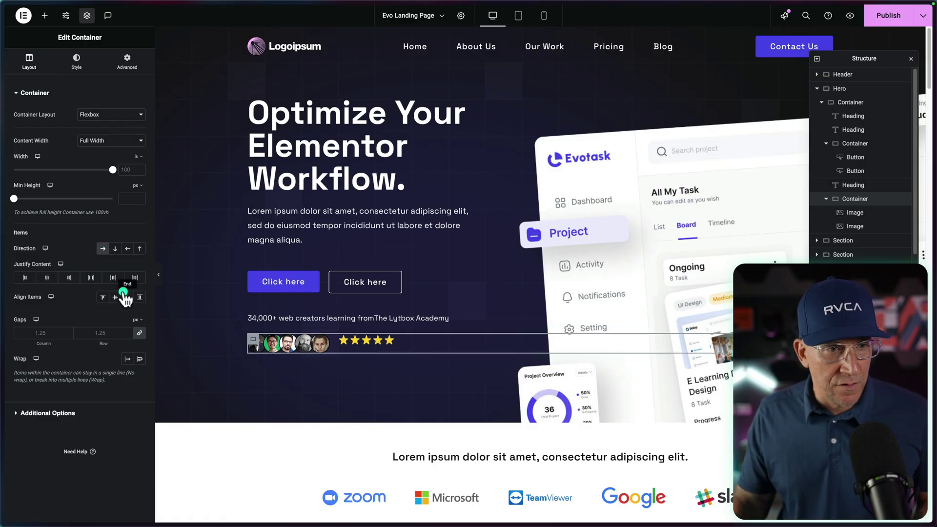
{"action": "left_click", "coordinate": [25, 278]}
{"action": "left_click", "coordinate": [391, 342]}
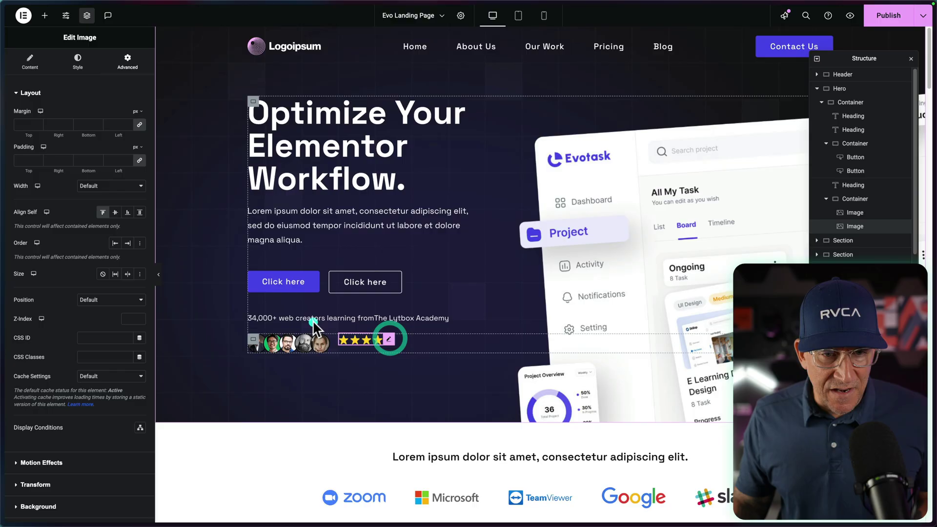
{"action": "left_click", "coordinate": [117, 212]}
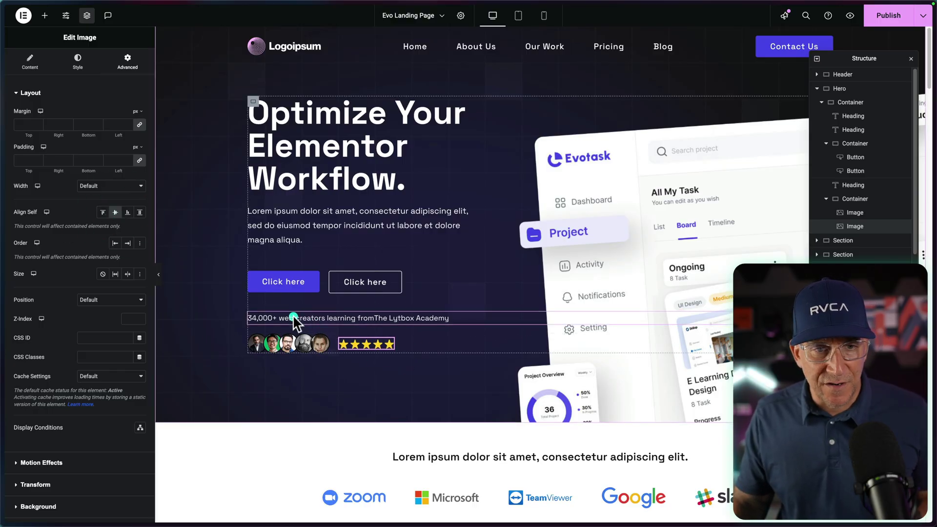
- Give the 34,000+ heading a −8 px bottom margin and publish the page
{"action": "left_click", "coordinate": [449, 317]}
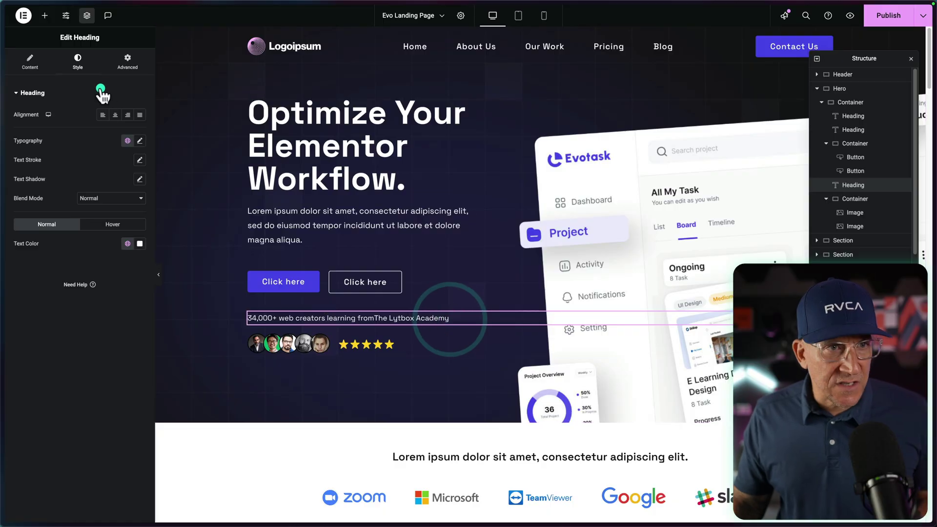
{"action": "left_click", "coordinate": [141, 62]}
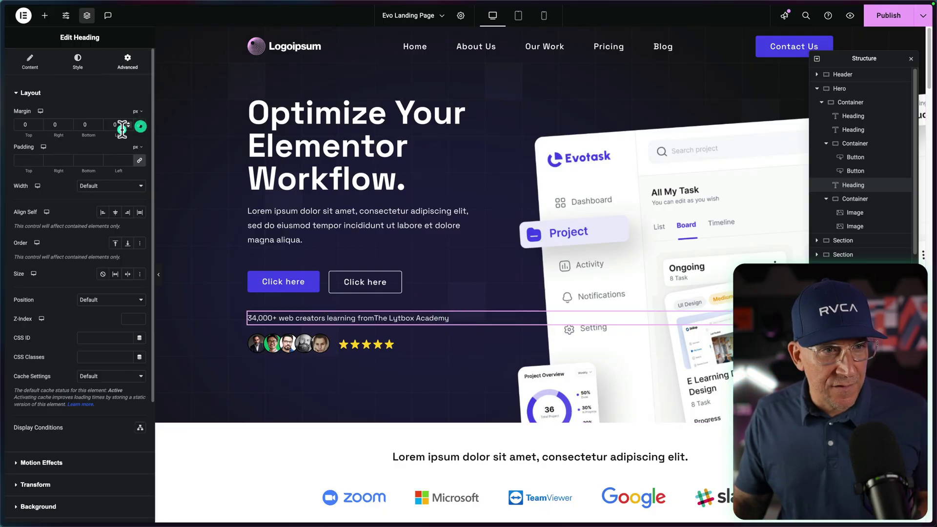
{"action": "left_click", "coordinate": [139, 125]}
{"action": "key", "text": "Down"}
{"action": "key", "text": "Down"}
{"action": "key", "text": "Down"}
{"action": "key", "text": "Down"}
{"action": "key", "text": "Down"}
{"action": "key", "text": "Down"}
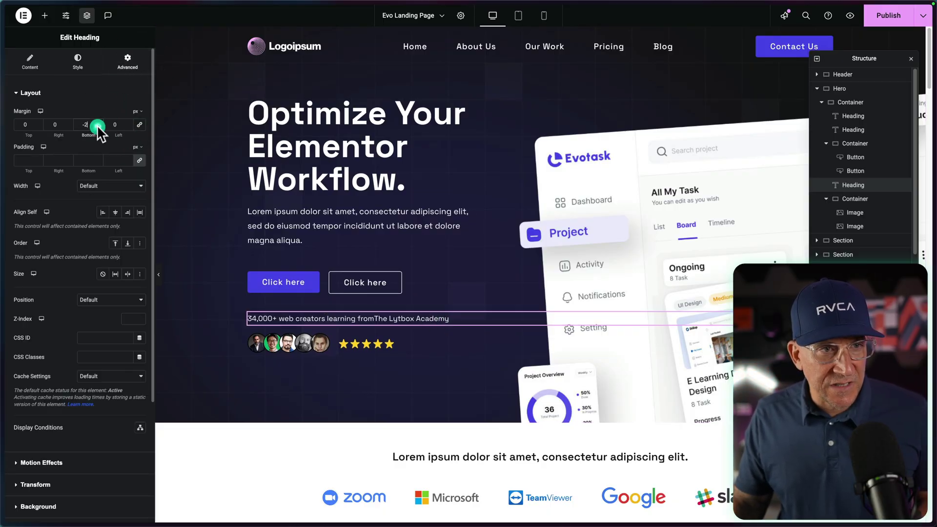
{"action": "key", "text": "Down"}
{"action": "key", "text": "Down"}
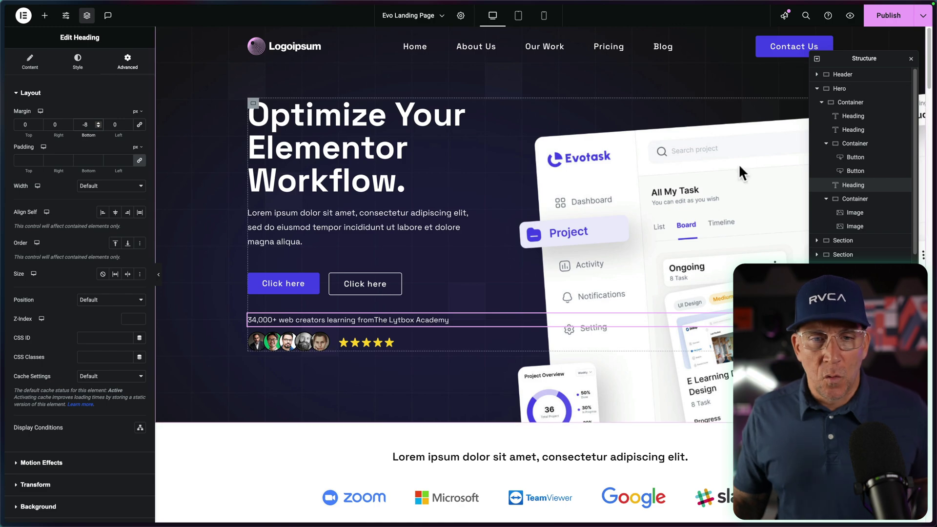
{"action": "left_click", "coordinate": [874, 20]}
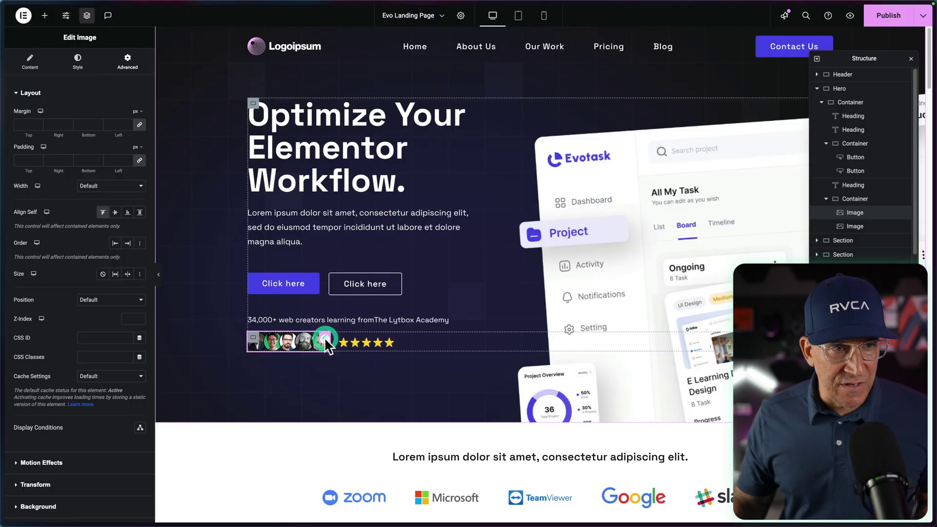
- Delete the avatar group image from the stars row
{"action": "left_click", "coordinate": [325, 338]}
{"action": "right_click", "coordinate": [322, 343]}
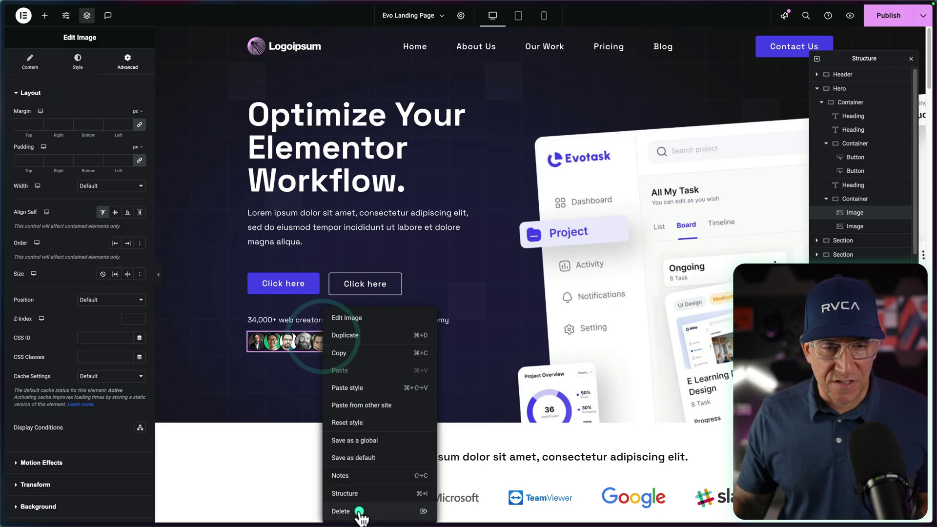
{"action": "left_click", "coordinate": [360, 511]}
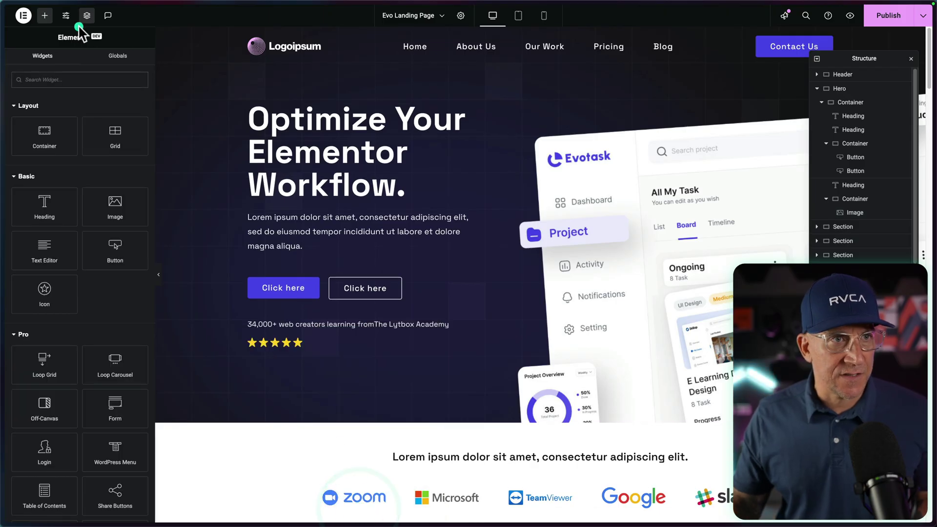
- Search for 'html' and place an HTML widget in the row beside the stars
{"action": "left_click", "coordinate": [35, 77]}
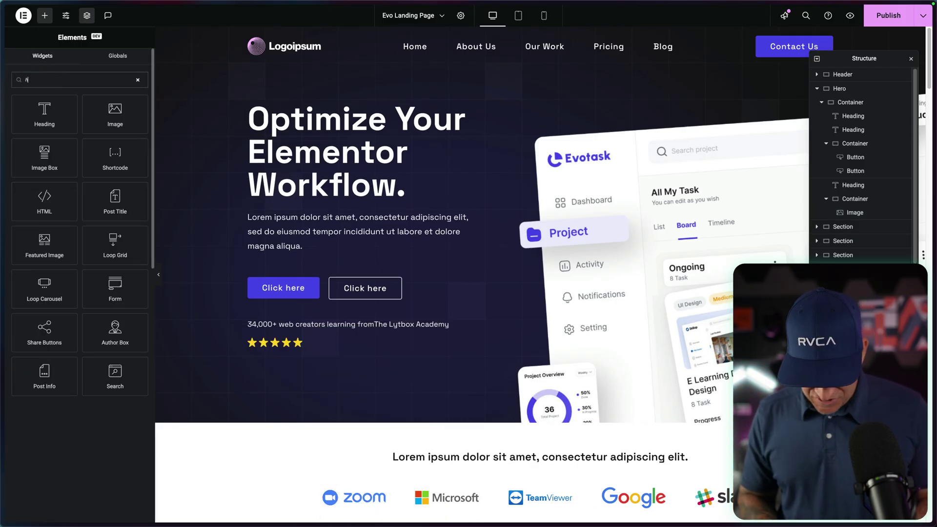
{"action": "type", "text": "html"}
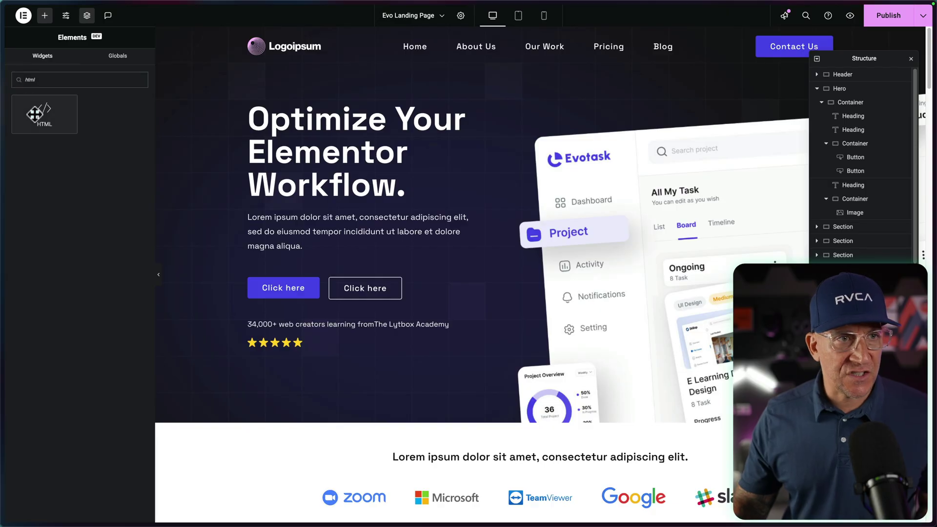
{"action": "left_click_drag", "start_coordinate": [34, 114], "coordinate": [263, 342]}
{"action": "left_click", "coordinate": [437, 321]}
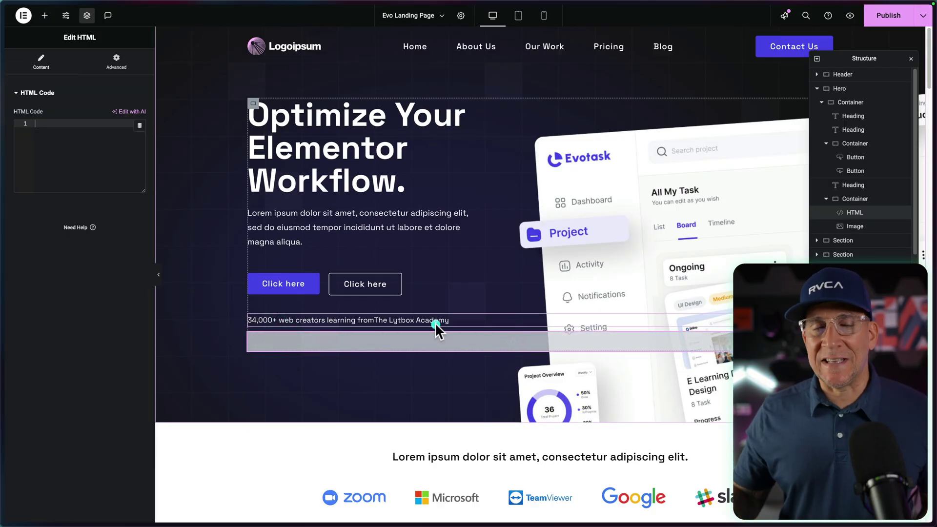
- Copy the reviews-container HTML from the tutorial's Add the HTML section, then return to the HTML code box
{"action": "mouse_move", "coordinate": [1, 327]}
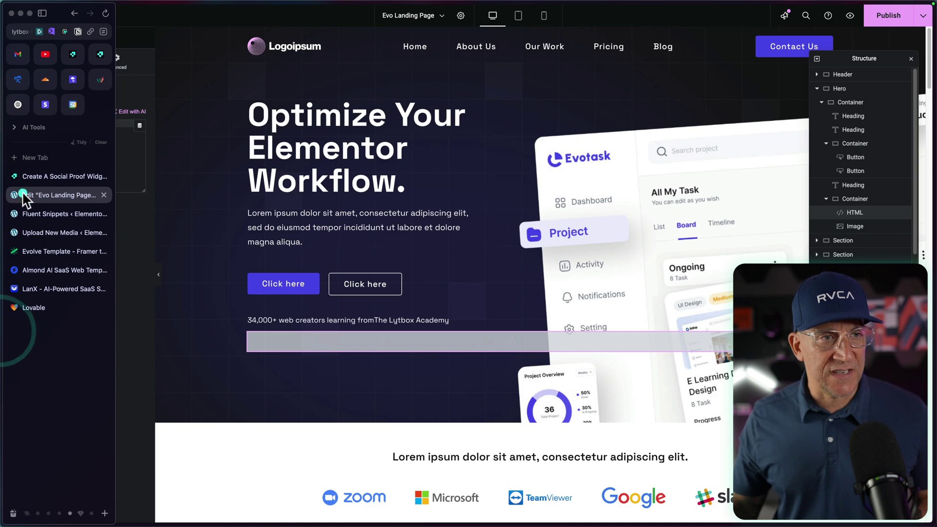
{"action": "left_click", "coordinate": [51, 176]}
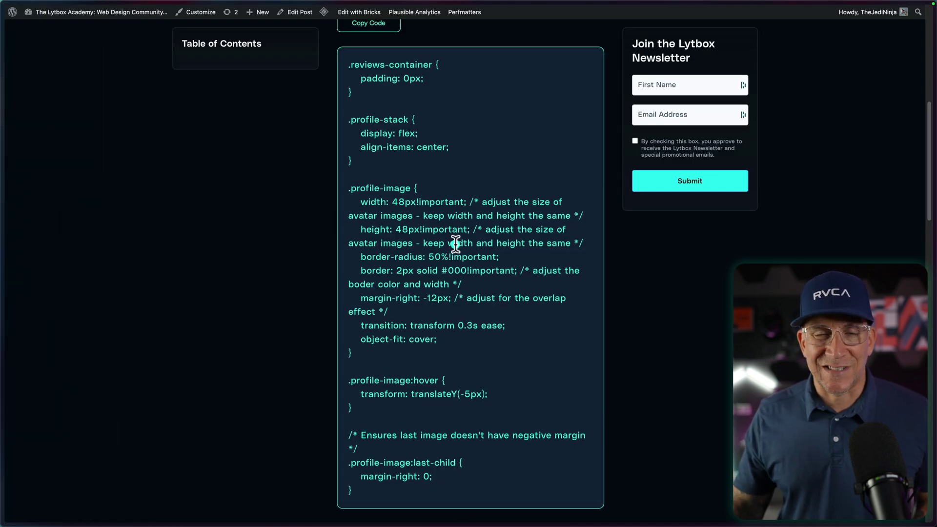
{"action": "scroll", "coordinate": [455, 244], "scroll_direction": "down", "scroll_amount": 9}
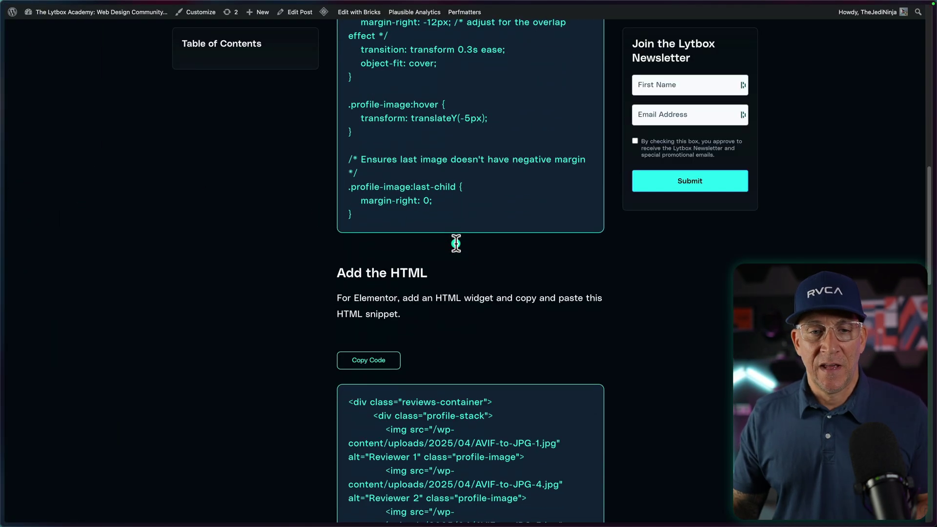
{"action": "scroll", "coordinate": [456, 247], "scroll_direction": "down", "scroll_amount": 1}
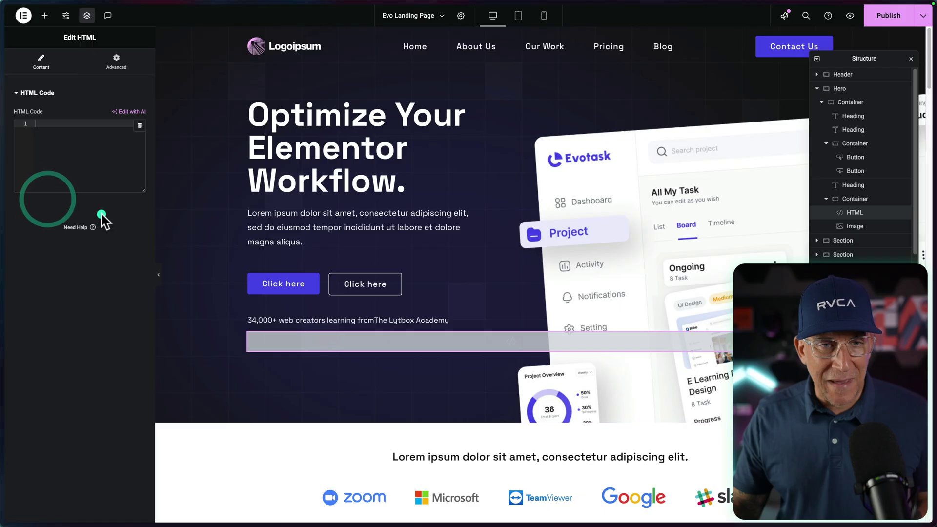
{"action": "left_click", "coordinate": [60, 142]}
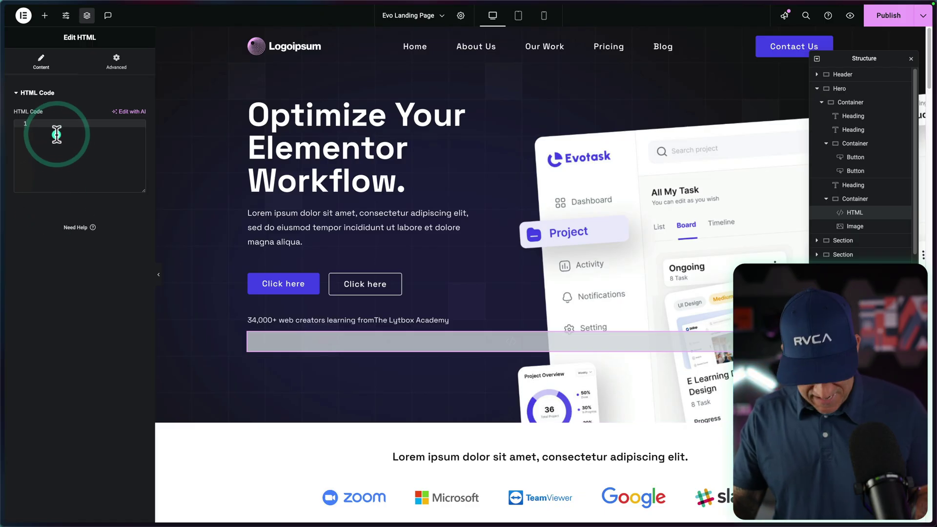
- Paste the reviews-container code into the HTML widget and widen the panel to inspect the avatar image lines
{"action": "type", "text": "<div class=\"reviews-container\">         <div class=\"profile-stack\">             <img src=\"/wp-content/uploads/2025/04/AVIF-to-JPG-1.jpg\" alt=\"Reviewer 1\" class=\"profile-image\">             <img src=\"/wp-content/uploads/2025/04/AVIF-to-JPG-4.jpg\" alt=\"Reviewer 2\" class=\"profile-image\">             <img src=\"/wp-content/uploads/2025/04/AVIF-to-JPG-5.jpg\" alt=\"Reviewer 3\" class=\"profile-image\">             <img src=\"/wp-content/uploads/2025/04/AVIF-to-JPG-2.jpg\" alt=\"Reviewer 4\" class=\"profile-image\">             <img src=\"/wp-content/uploads/2025/04/AVIF-to-JPG-4.jpg\" alt=\"Reviewer 5\" class=\"profile-image\">         </div>     </div>"}
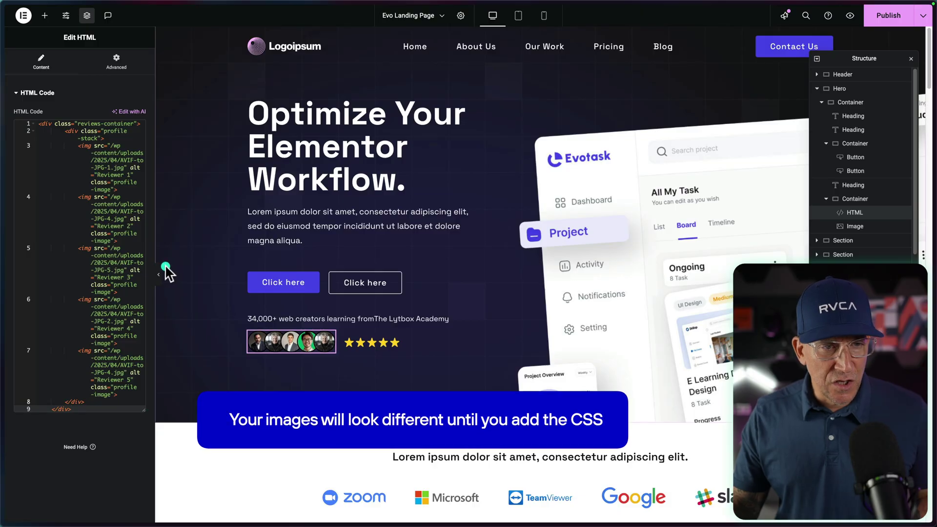
{"action": "left_click_drag", "start_coordinate": [168, 272], "coordinate": [207, 265]}
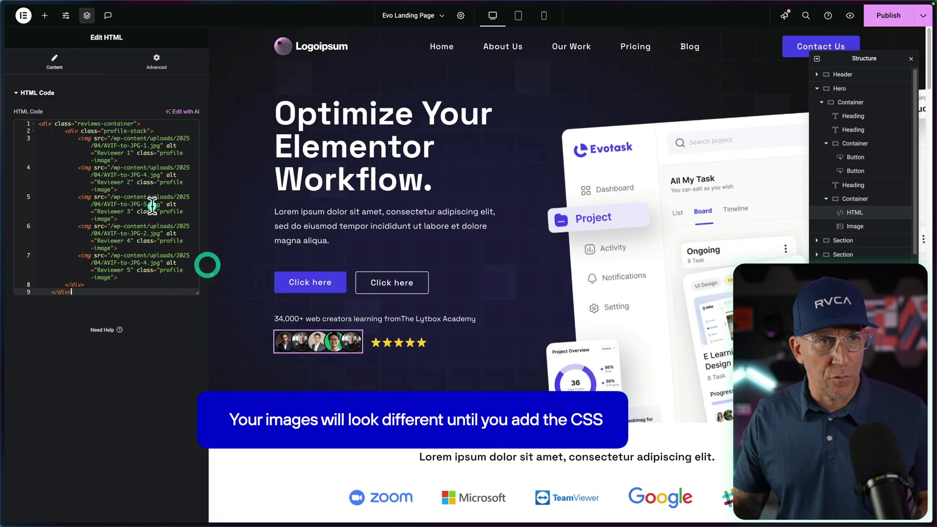
{"action": "left_click", "coordinate": [112, 139]}
{"action": "left_click", "coordinate": [116, 142]}
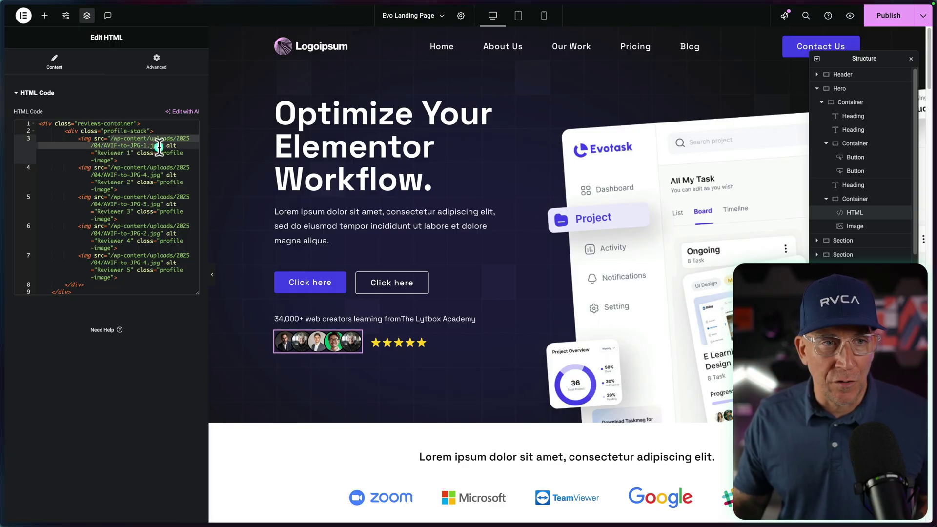
- Copy the tutorial's Add the CSS code and open the Review Widget CSS snippet in Fluent Snippets
{"action": "mouse_move", "coordinate": [4, 195]}
{"action": "left_click", "coordinate": [61, 177]}
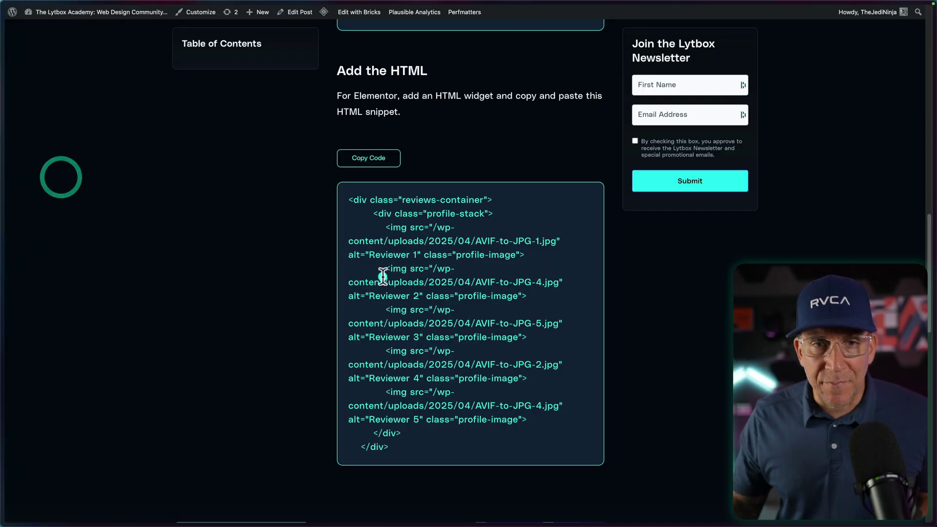
{"action": "scroll", "coordinate": [386, 276], "scroll_direction": "up", "scroll_amount": 10}
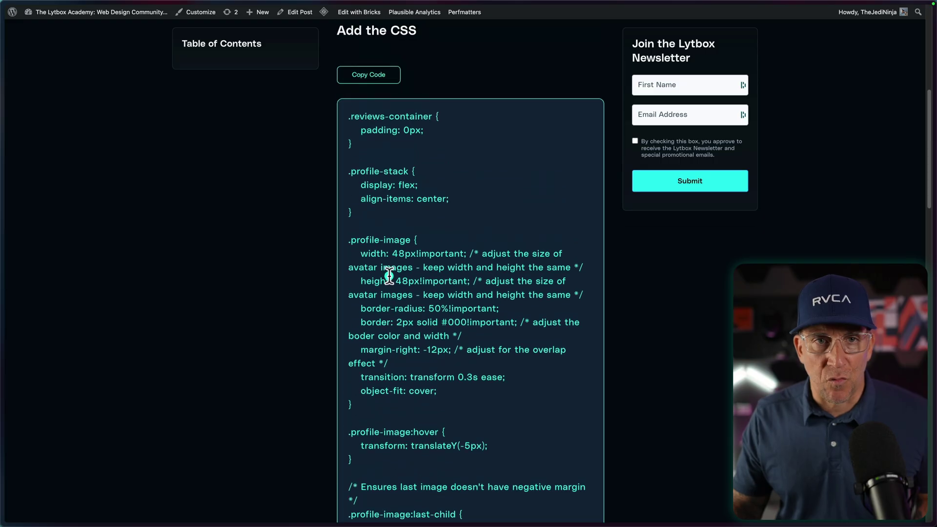
{"action": "left_click", "coordinate": [372, 145]}
{"action": "mouse_move", "coordinate": [4, 266]}
{"action": "left_click", "coordinate": [54, 201]}
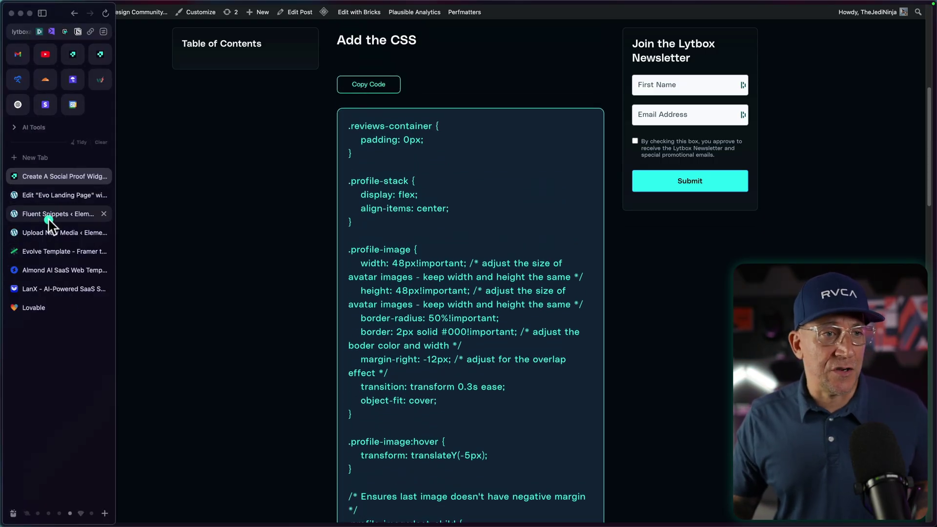
{"action": "left_click", "coordinate": [48, 219]}
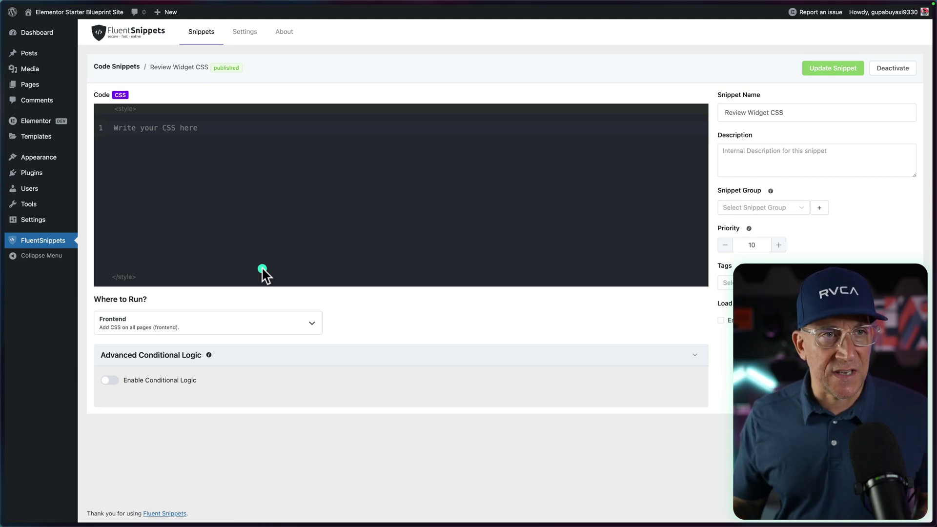
- Paste the avatar stack CSS (48px circles, -12px overlap) into the Review Widget snippet and update it
{"action": "left_click", "coordinate": [127, 131]}
{"action": "type", "text": ".reviews-container {     padding: 0px; }  .profile-stack {     display: flex;     align-items: center; }  .profile-image {     width: 48px!important; /* adjust the size of avatar images - keep width and height the same */     height: 48px!important; /* adjust the size of avatar images - keep width and height the same */     border-radius: 50%!important;     border: 2px solid #000!important; /* adjust the boder color and width */     margin-right: -12px; /* adjust for the overlap effect */     transition: transform 0.3s ease;     object-fit: cover; }  .profile-image:hover {     transform: translateY(-5px); }  /* Ensures last image doesn't have negative margin */ .profile-image:last-child {     margin-right: 0; }"}
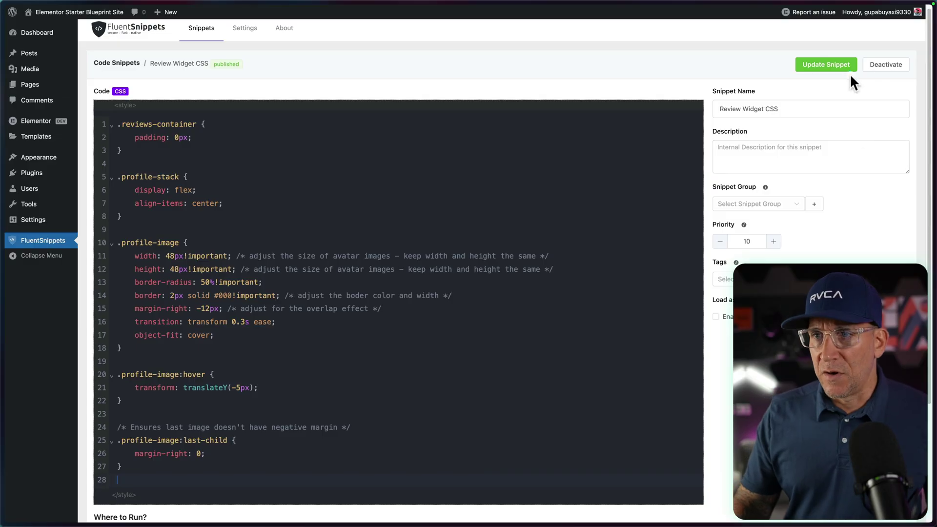
{"action": "left_click", "coordinate": [845, 67]}
{"action": "scroll", "coordinate": [235, 250], "scroll_direction": "down", "scroll_amount": 2}
{"action": "scroll", "coordinate": [235, 250], "scroll_direction": "down", "scroll_amount": 2}
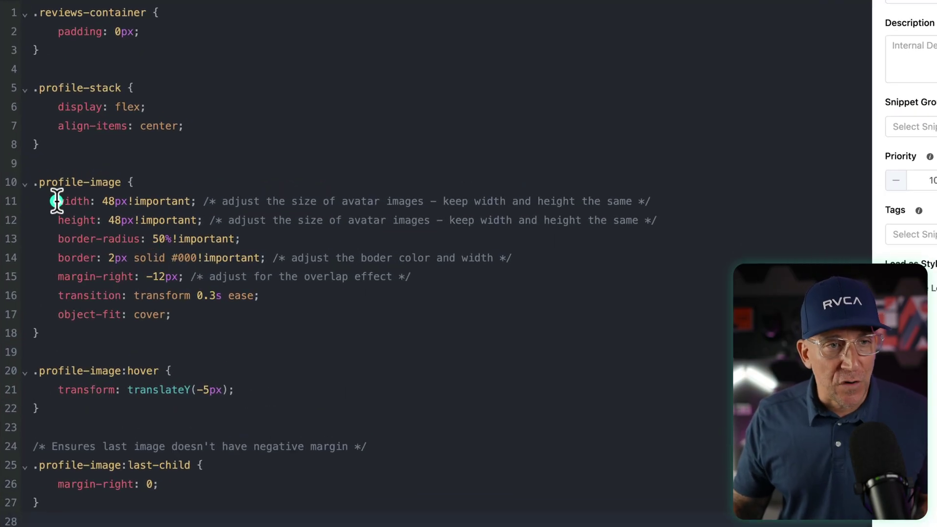
- Highlight the 48px width and height values of the avatar images in the CSS
{"action": "left_click_drag", "start_coordinate": [57, 200], "coordinate": [90, 202]}
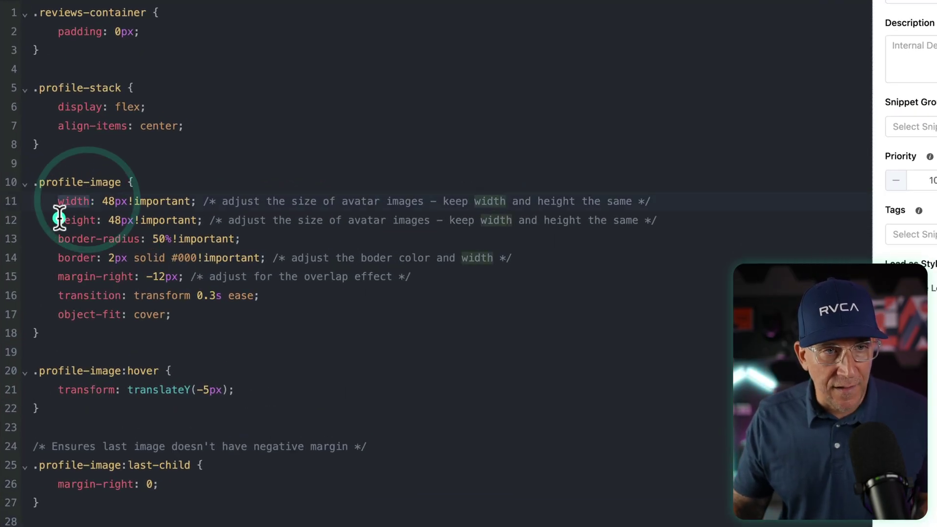
{"action": "left_click", "coordinate": [94, 218]}
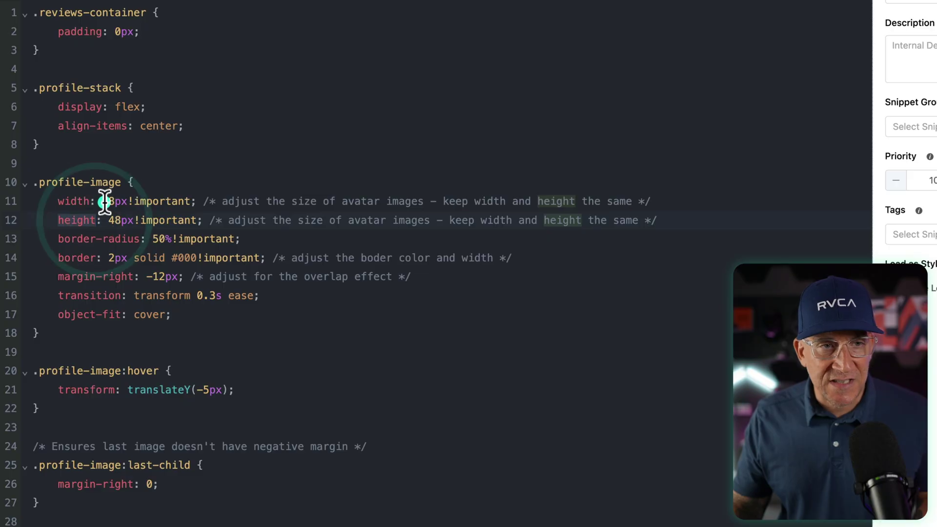
{"action": "left_click_drag", "start_coordinate": [104, 201], "coordinate": [119, 220]}
{"action": "left_click", "coordinate": [123, 202]}
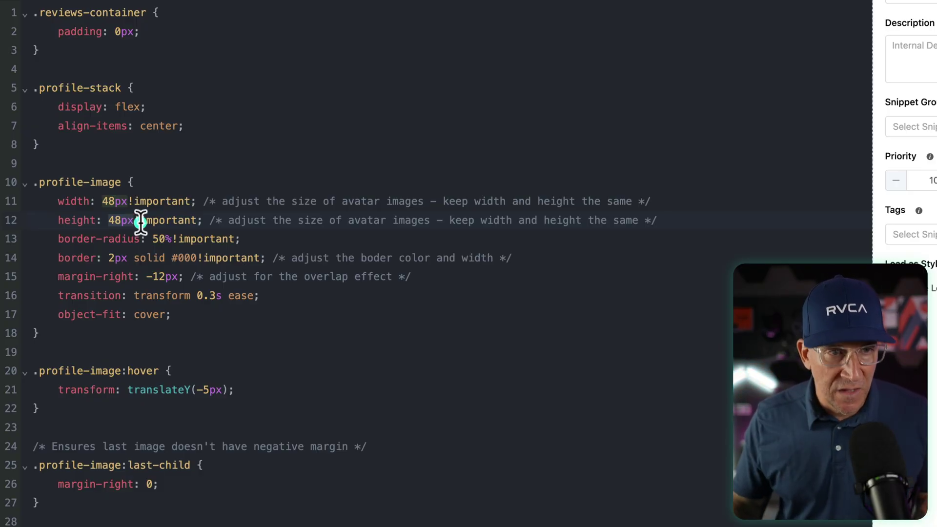
- Highlight the 2px solid #000 border and the -12px margin-right overlap values
{"action": "left_click_drag", "start_coordinate": [108, 258], "coordinate": [185, 258]}
{"action": "left_click", "coordinate": [189, 258]}
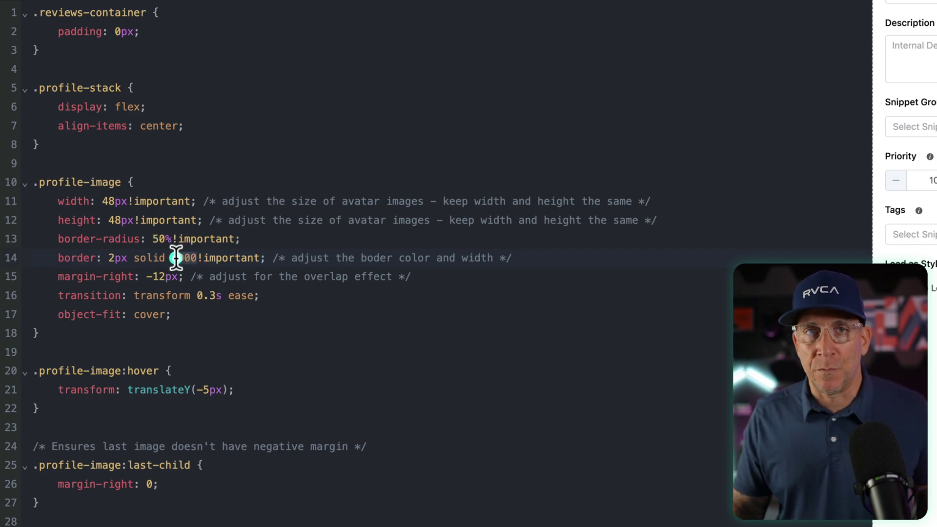
{"action": "left_click", "coordinate": [176, 258]}
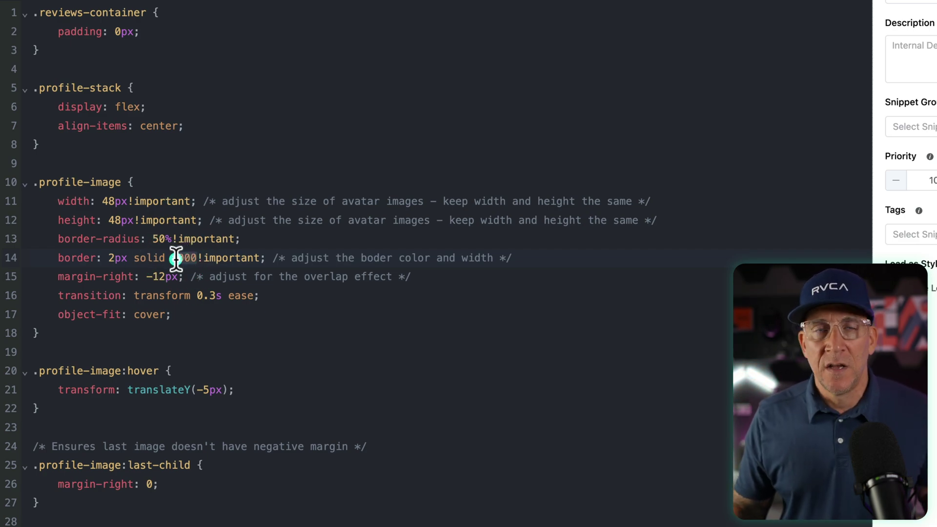
{"action": "left_click", "coordinate": [176, 258]}
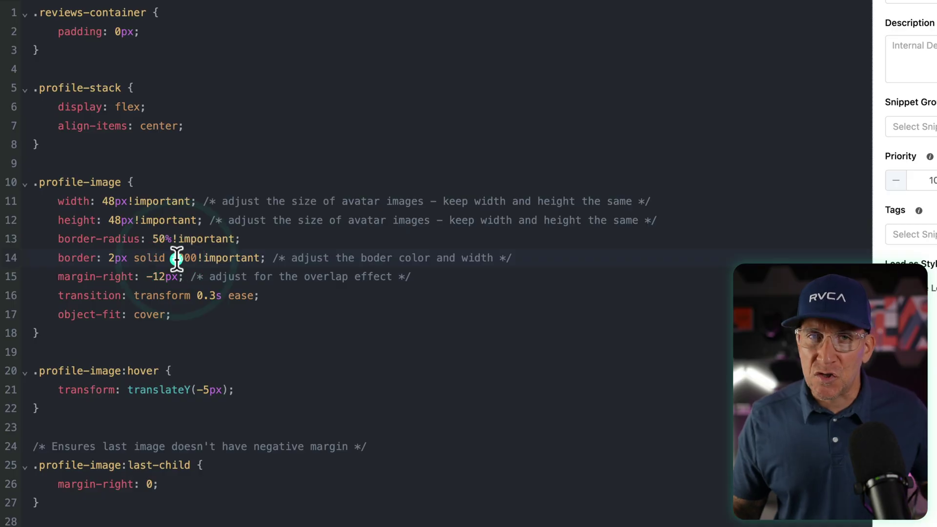
{"action": "left_click", "coordinate": [110, 257]}
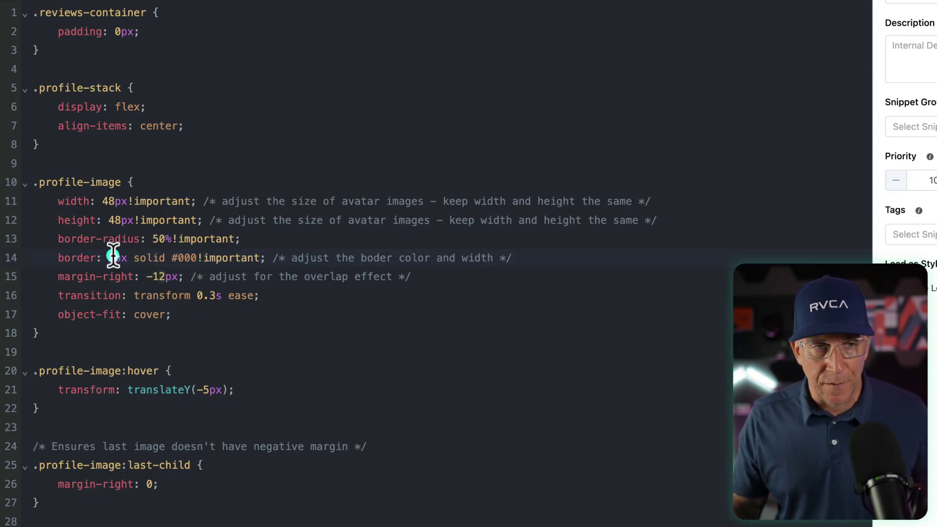
{"action": "left_click", "coordinate": [150, 277]}
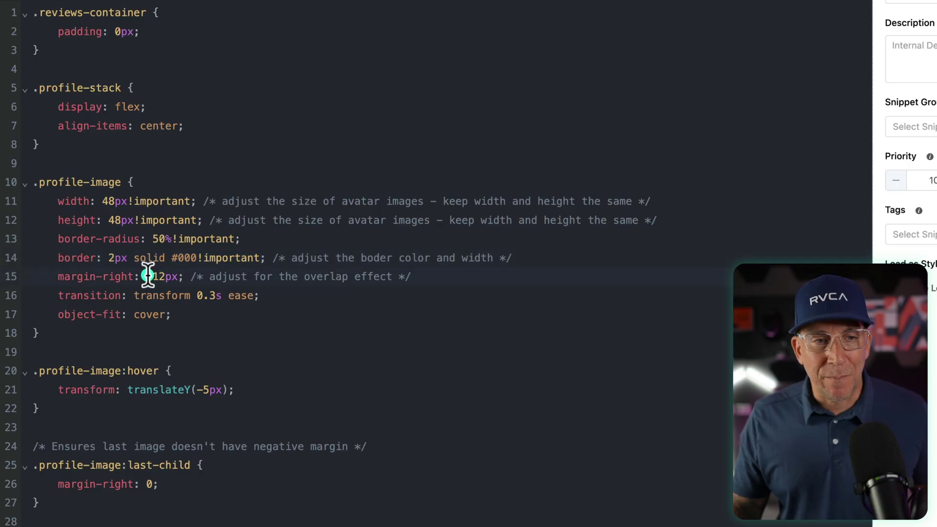
{"action": "left_click_drag", "start_coordinate": [148, 276], "coordinate": [163, 275]}
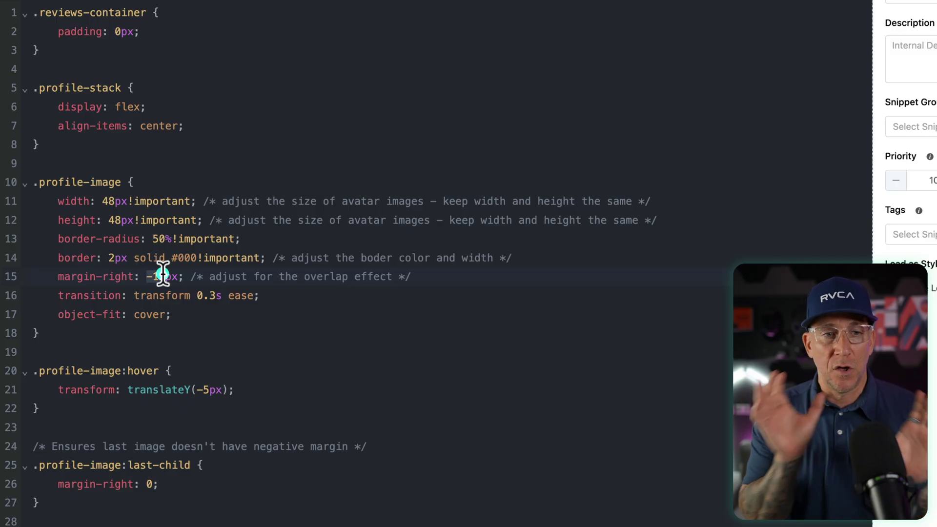
{"action": "left_click", "coordinate": [162, 276]}
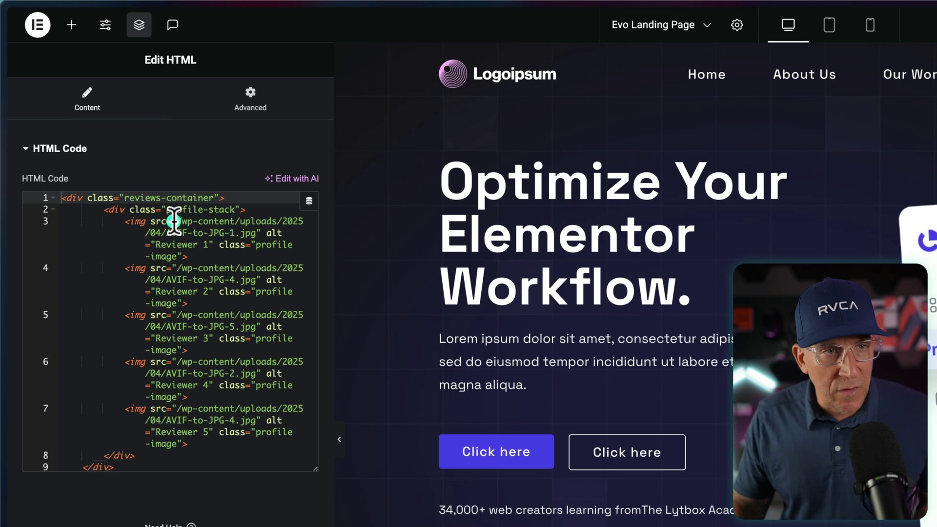
- Select the first avatar's image path on HTML line 3, then go to WordPress Upload New Media
{"action": "left_click", "coordinate": [178, 222]}
{"action": "left_click_drag", "start_coordinate": [186, 223], "coordinate": [251, 235]}
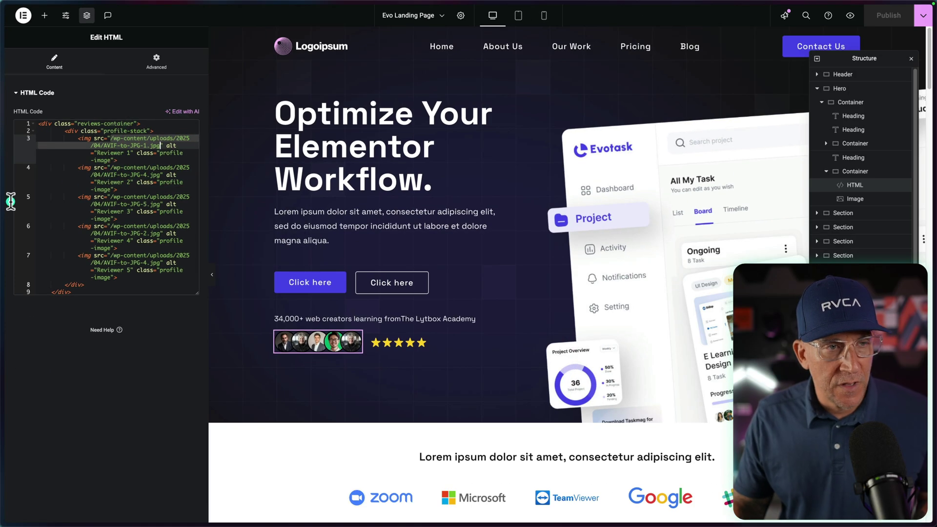
{"action": "mouse_move", "coordinate": [2, 218]}
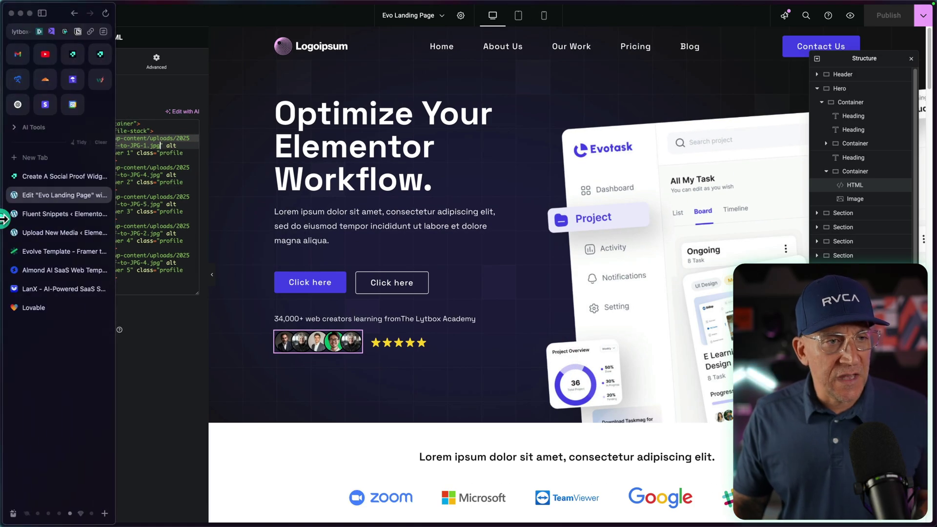
{"action": "left_click", "coordinate": [43, 232]}
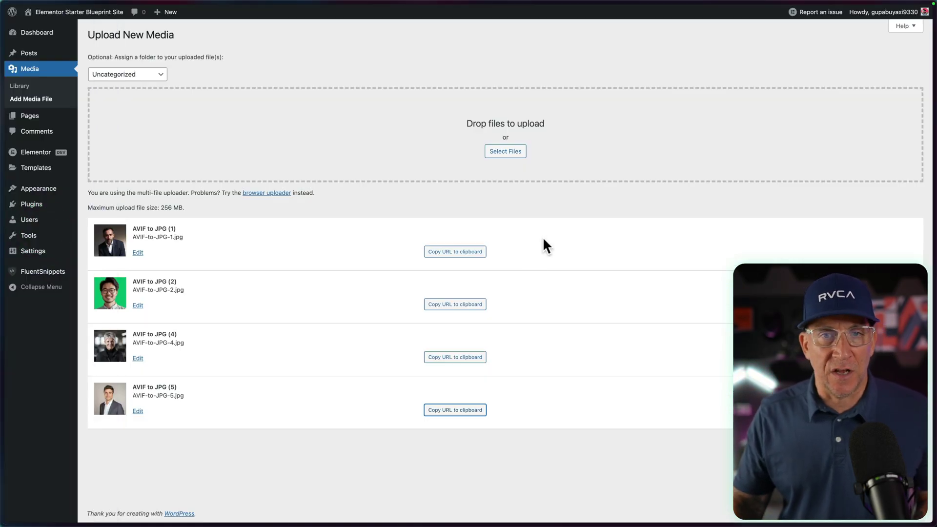
- Upload LanX AI SaaS Template.jpg from Downloads to the Media Library
{"action": "left_click", "coordinate": [508, 150]}
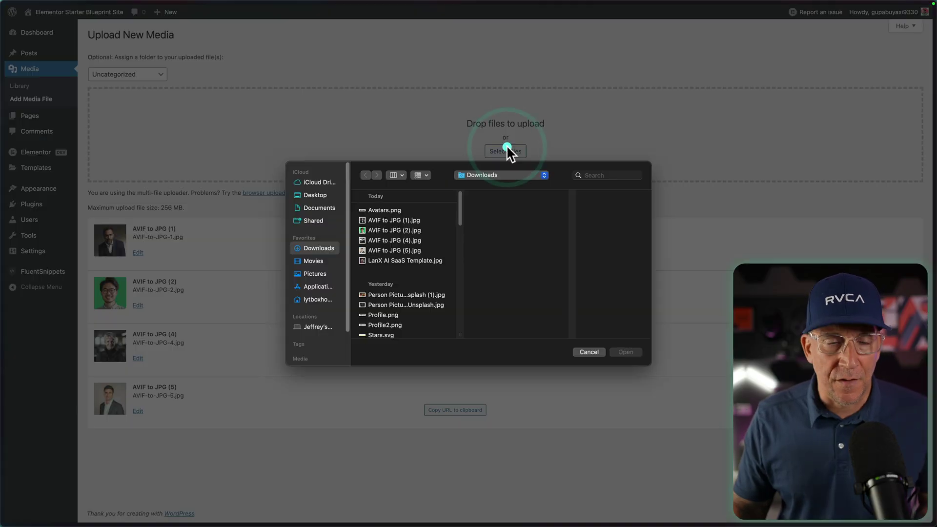
{"action": "left_click", "coordinate": [412, 264]}
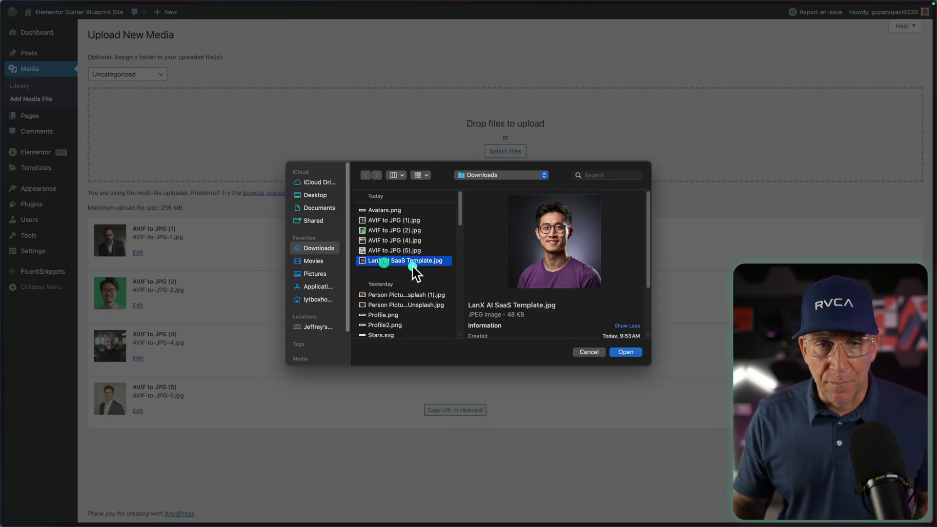
{"action": "left_click", "coordinate": [627, 351]}
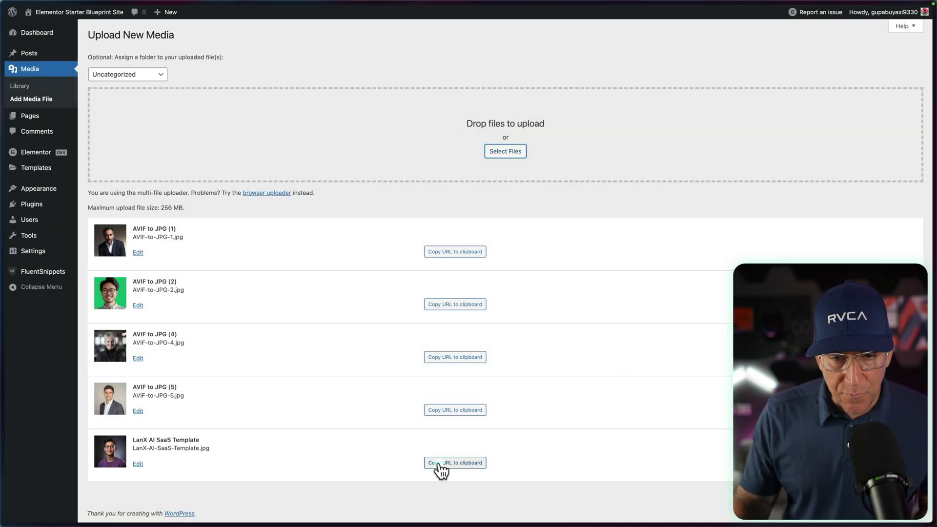
- Open the uploaded portrait's details and select its file URL path from wp-content onward
{"action": "left_click", "coordinate": [439, 465]}
{"action": "left_click", "coordinate": [138, 463]}
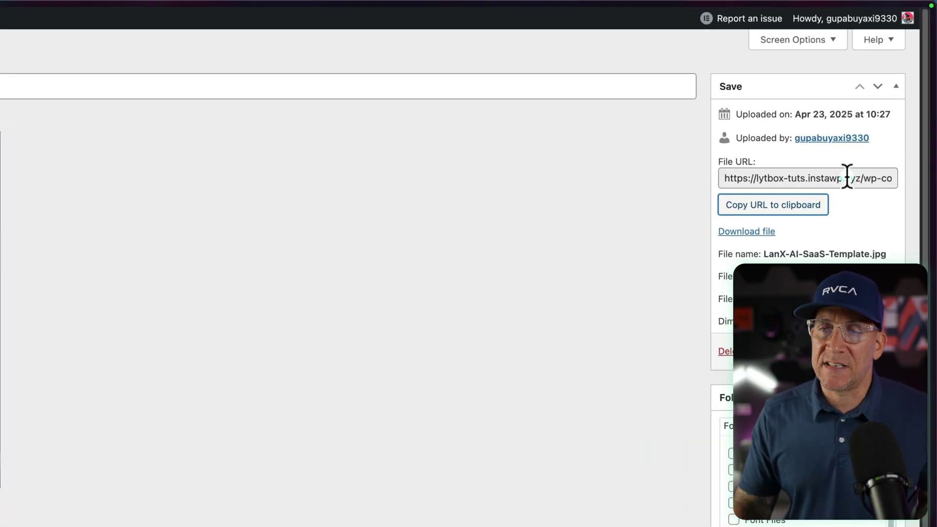
{"action": "scroll", "coordinate": [847, 177], "scroll_direction": "right", "scroll_amount": 5}
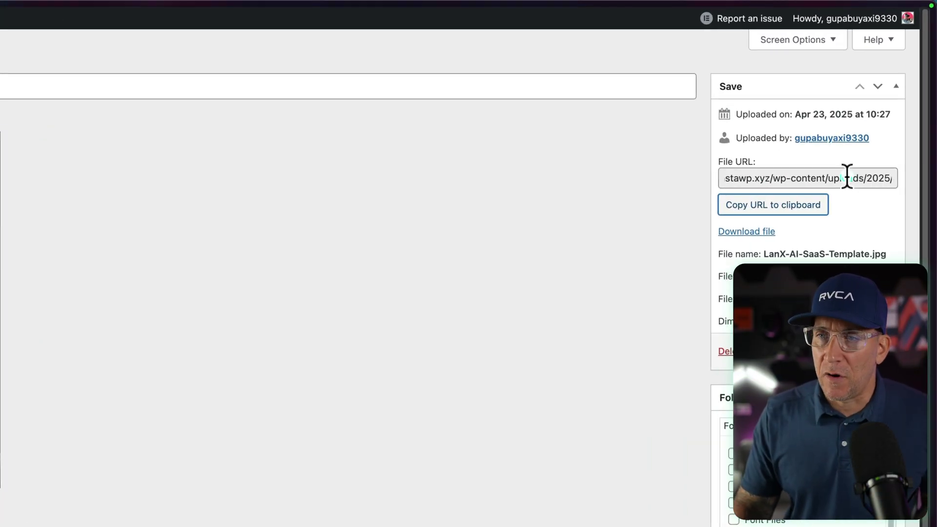
{"action": "left_click", "coordinate": [757, 176]}
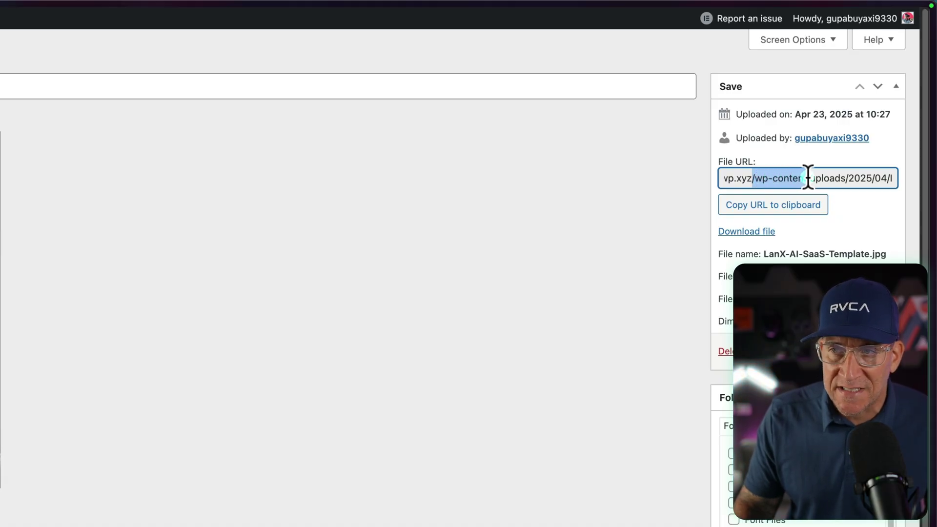
{"action": "left_click_drag", "start_coordinate": [808, 177], "coordinate": [898, 174]}
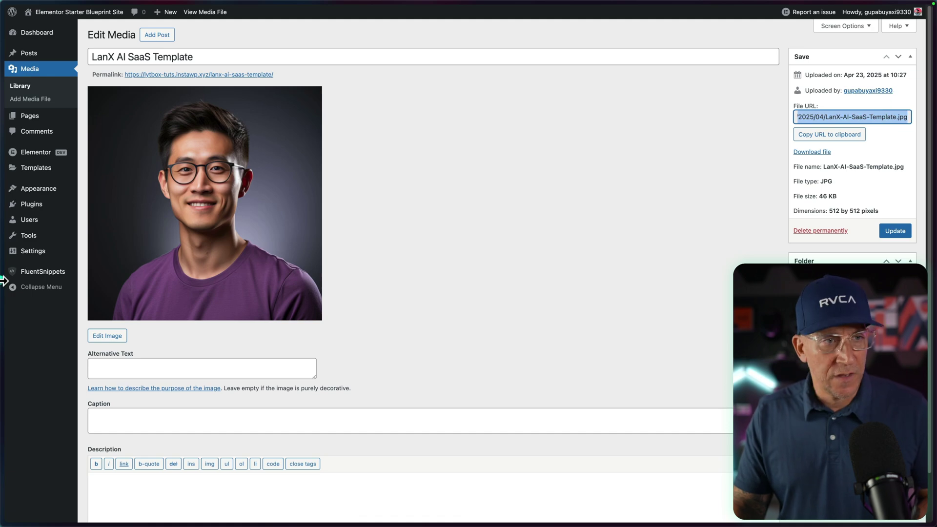
- Back in the Evo Landing Page editor, select the fifth avatar's old image path on line 7
{"action": "mouse_move", "coordinate": [4, 281]}
{"action": "left_click", "coordinate": [35, 195]}
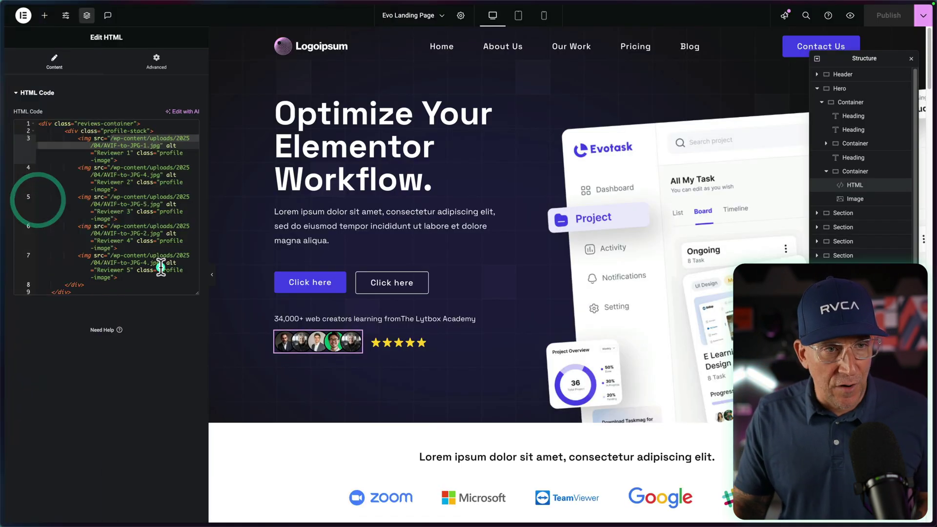
{"action": "left_click", "coordinate": [138, 263]}
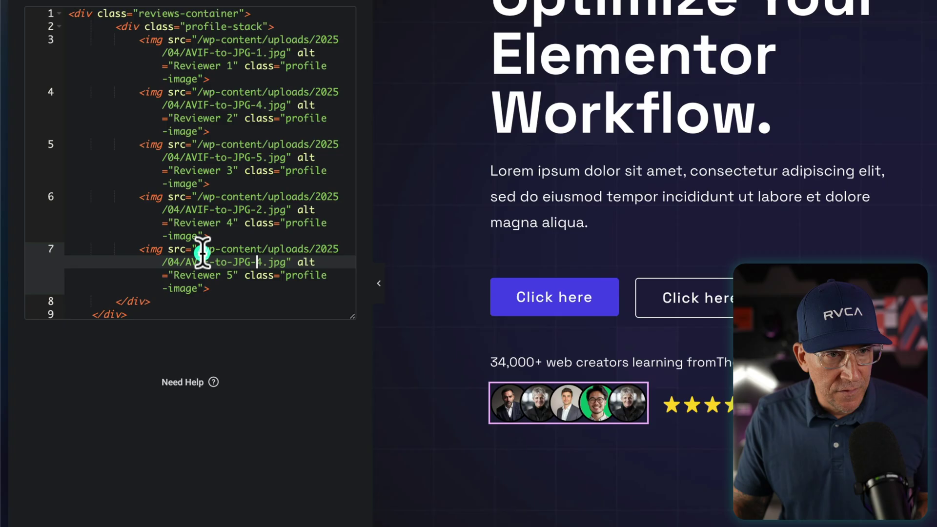
{"action": "left_click", "coordinate": [112, 256]}
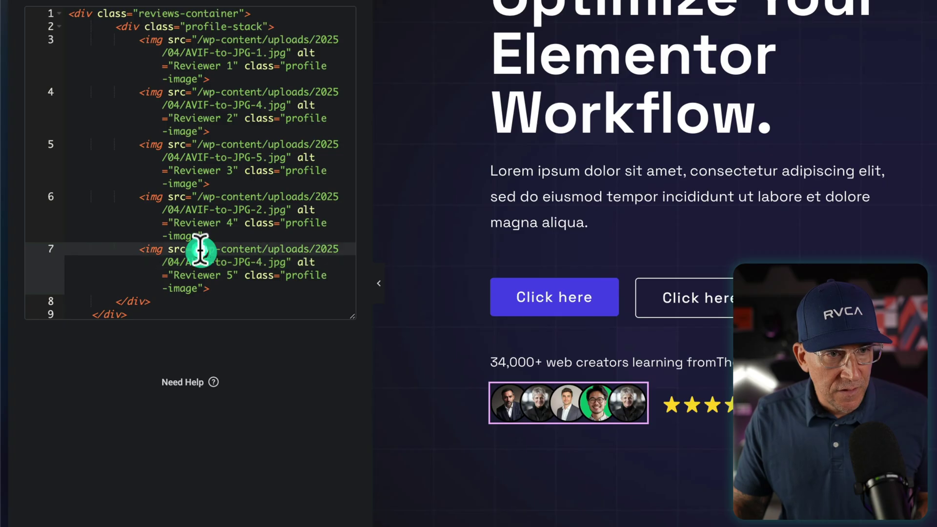
{"action": "left_click", "coordinate": [216, 250]}
{"action": "left_click", "coordinate": [211, 258]}
{"action": "left_click_drag", "start_coordinate": [215, 258], "coordinate": [282, 261]}
- Paste the LanX-AI-SaaS-Template.jpg path in its place and publish the page
{"action": "key", "text": "ctrl+v"}
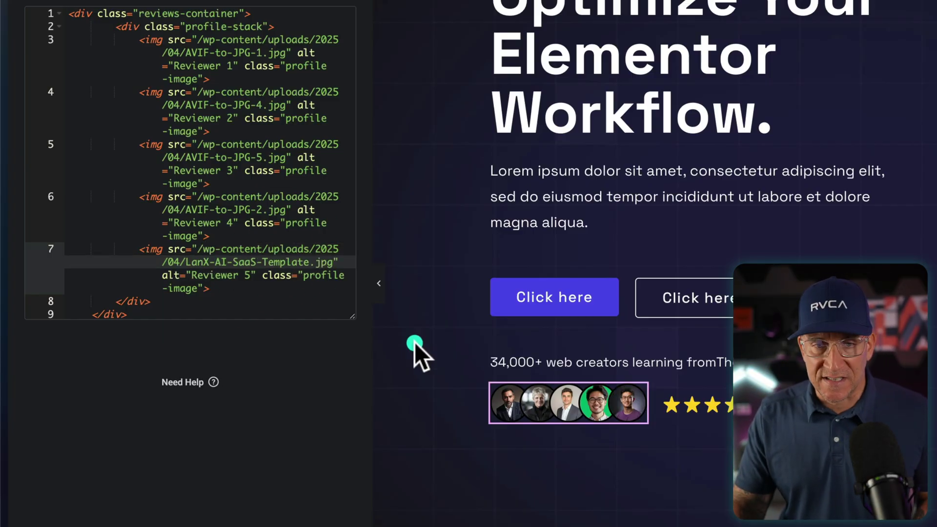
{"action": "left_click", "coordinate": [625, 415]}
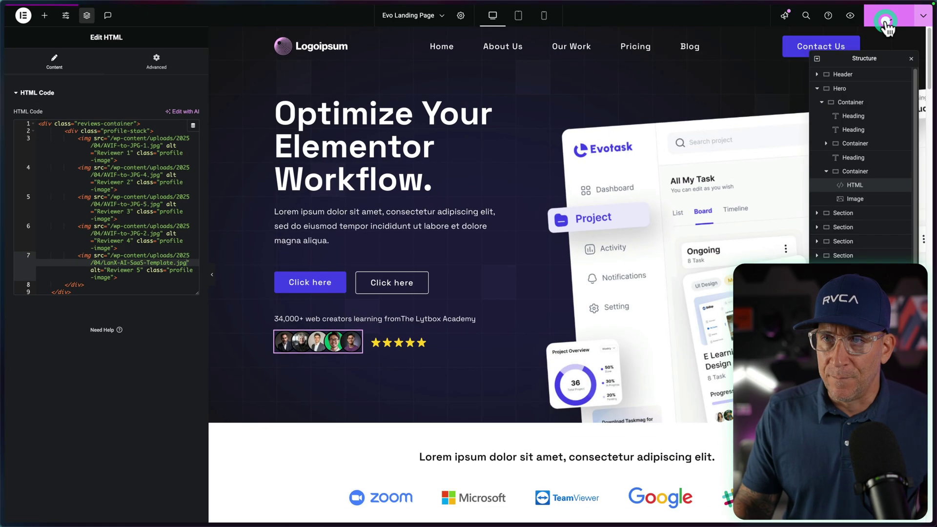
{"action": "left_click", "coordinate": [889, 15]}
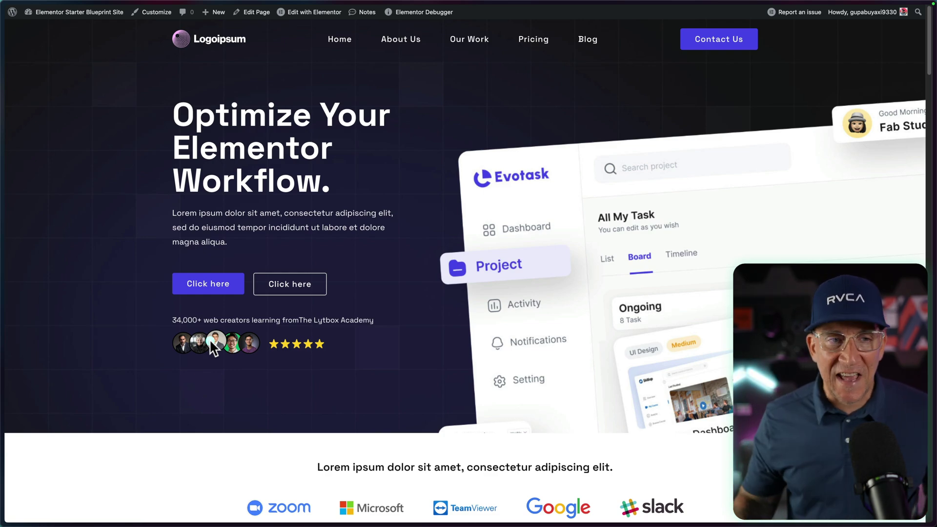
- Switch to the Evolve Framer template site to compare its three-avatar hero row
{"action": "mouse_move", "coordinate": [3, 303]}
{"action": "left_click", "coordinate": [30, 270]}
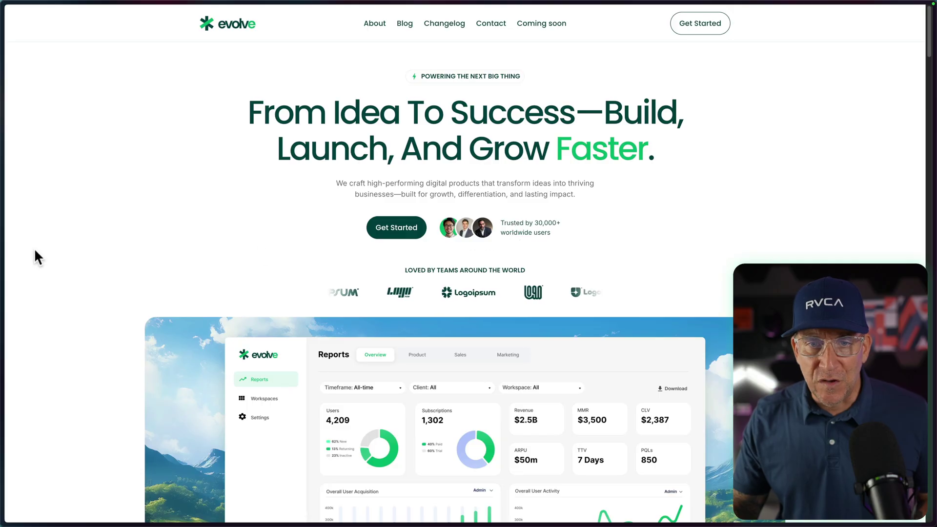
- Switch to the Almond template site, then the LanX template site, to compare avatar rows
{"action": "mouse_move", "coordinate": [17, 299]}
{"action": "left_click", "coordinate": [51, 292]}
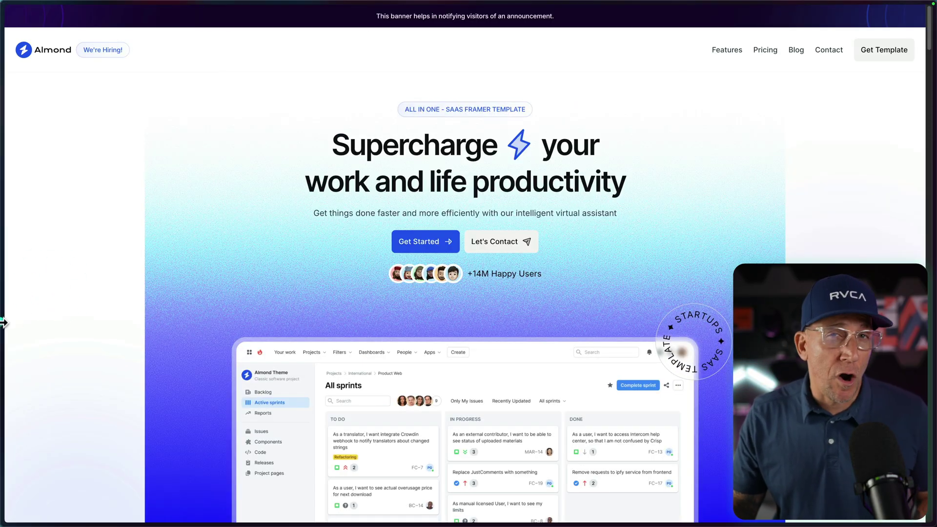
{"action": "mouse_move", "coordinate": [4, 325]}
{"action": "left_click", "coordinate": [32, 310]}
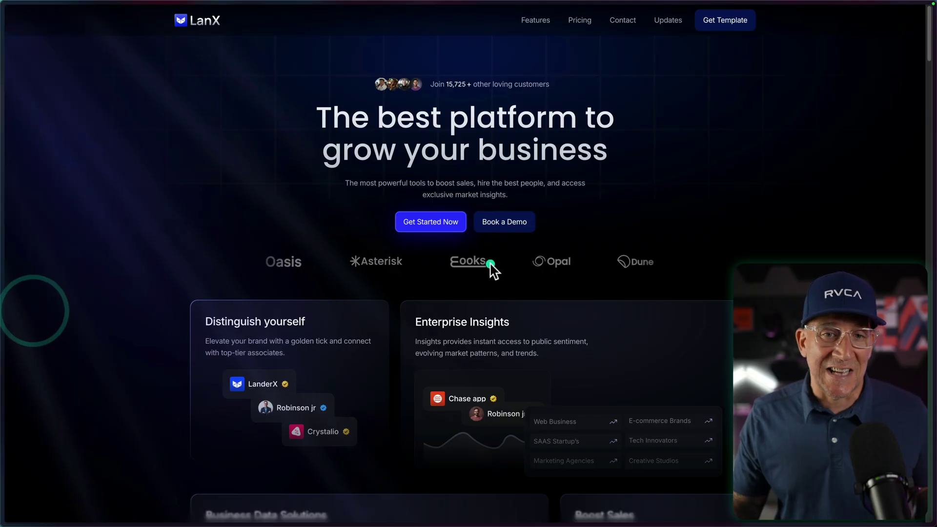